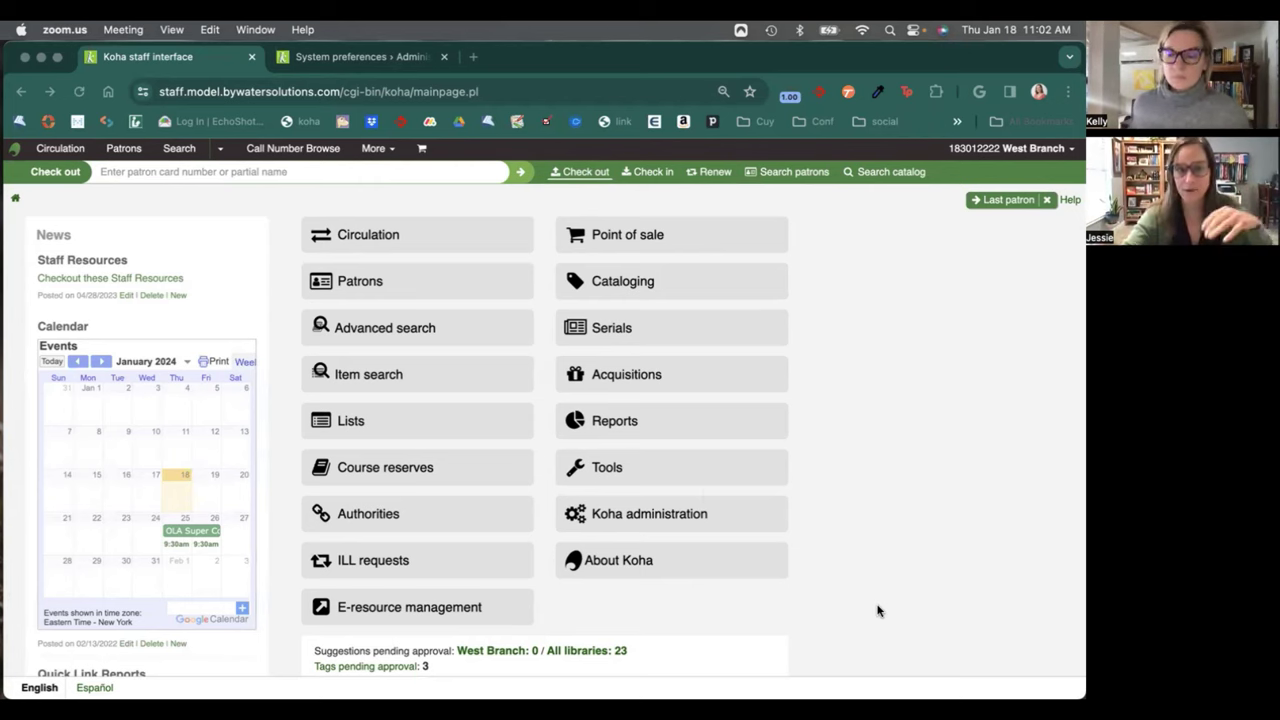
pyautogui.click(349, 60)
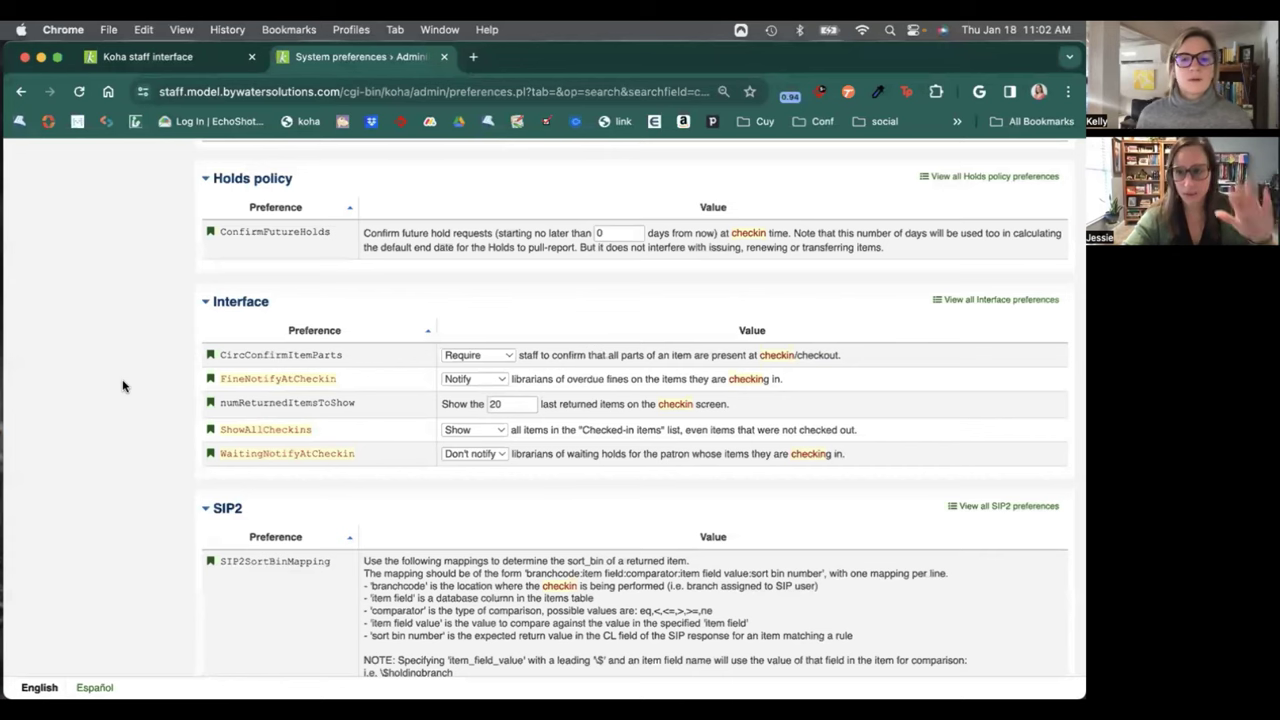
pyautogui.scroll(15, 123, 386)
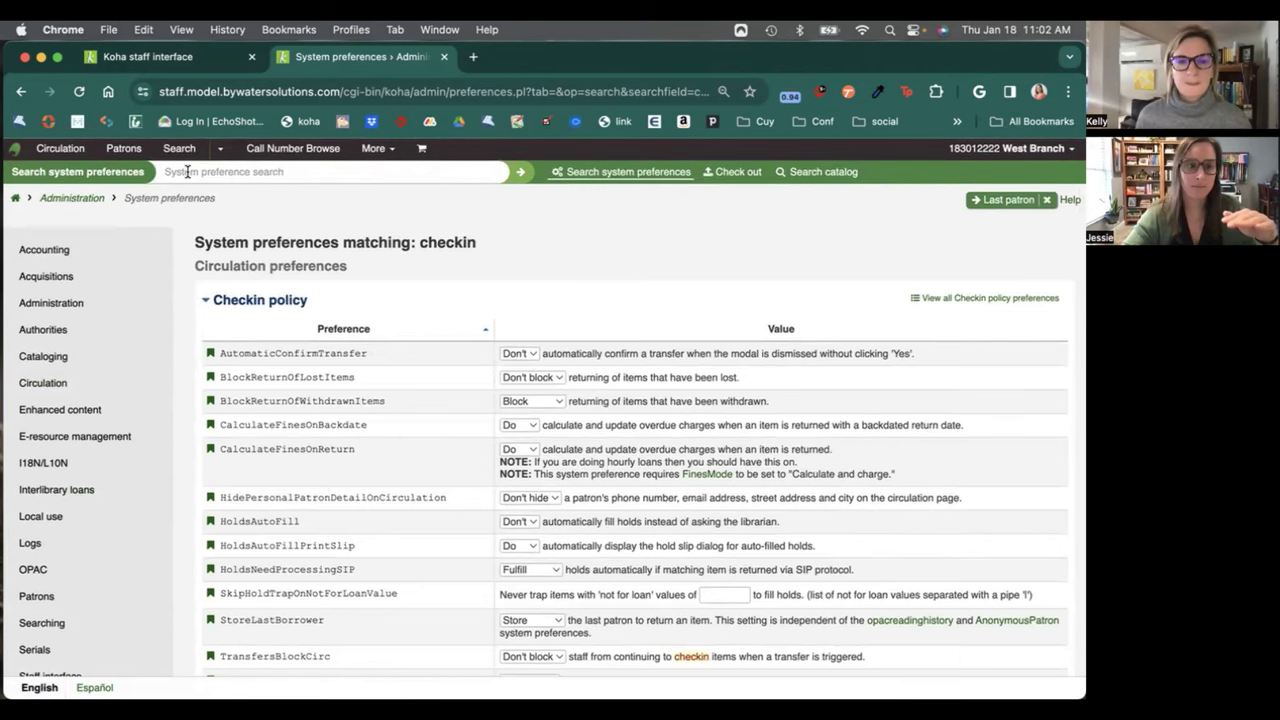
pyautogui.scroll(-1, 140, 356)
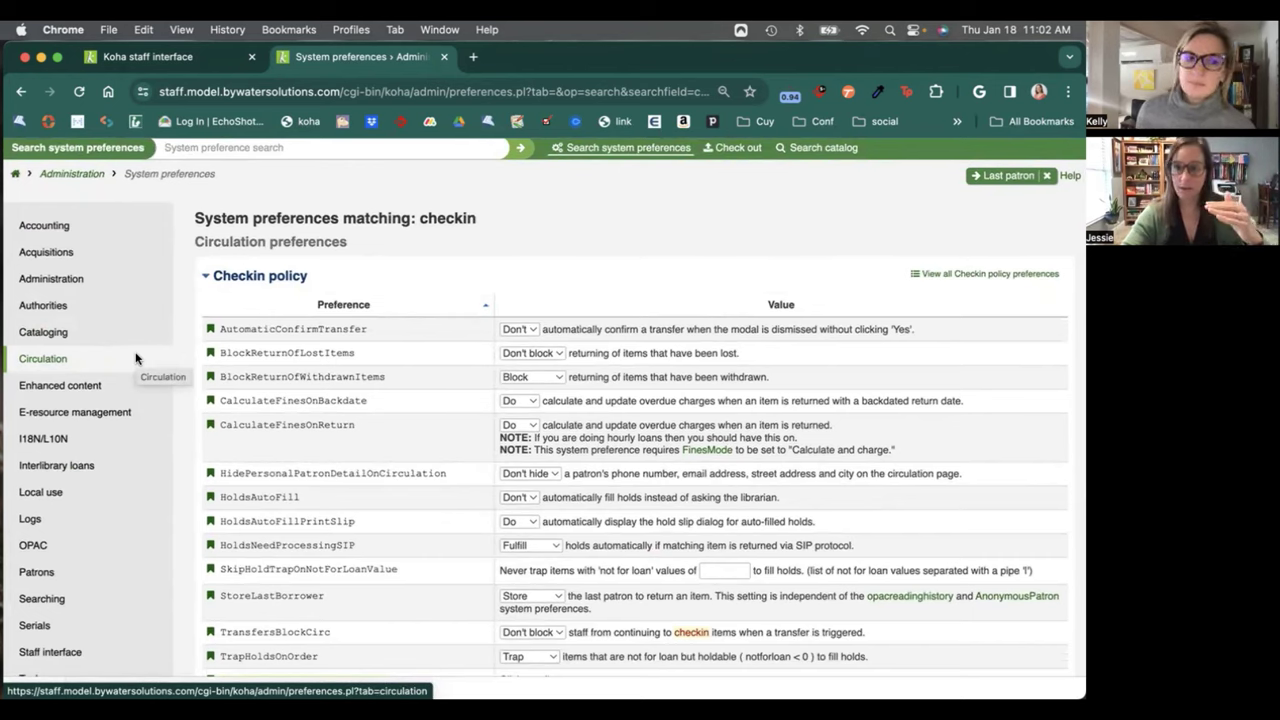
pyautogui.scroll(-10, 344, 420)
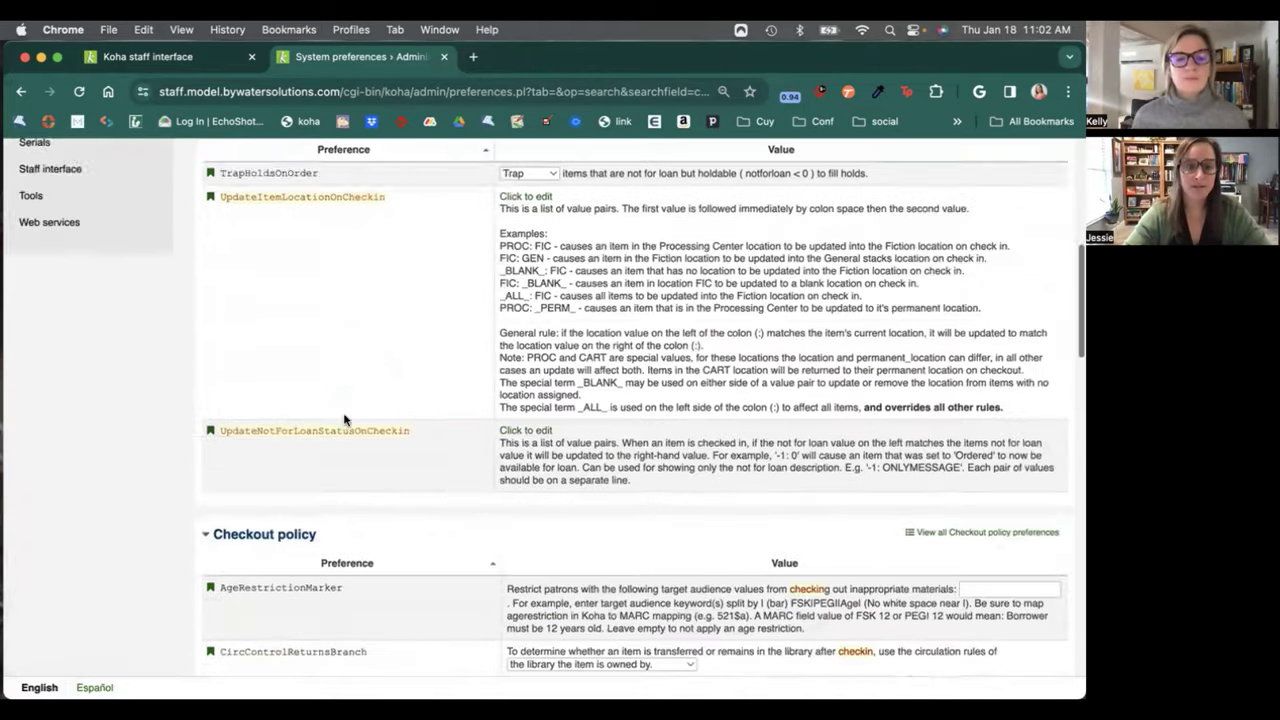
pyautogui.scroll(-15, 344, 420)
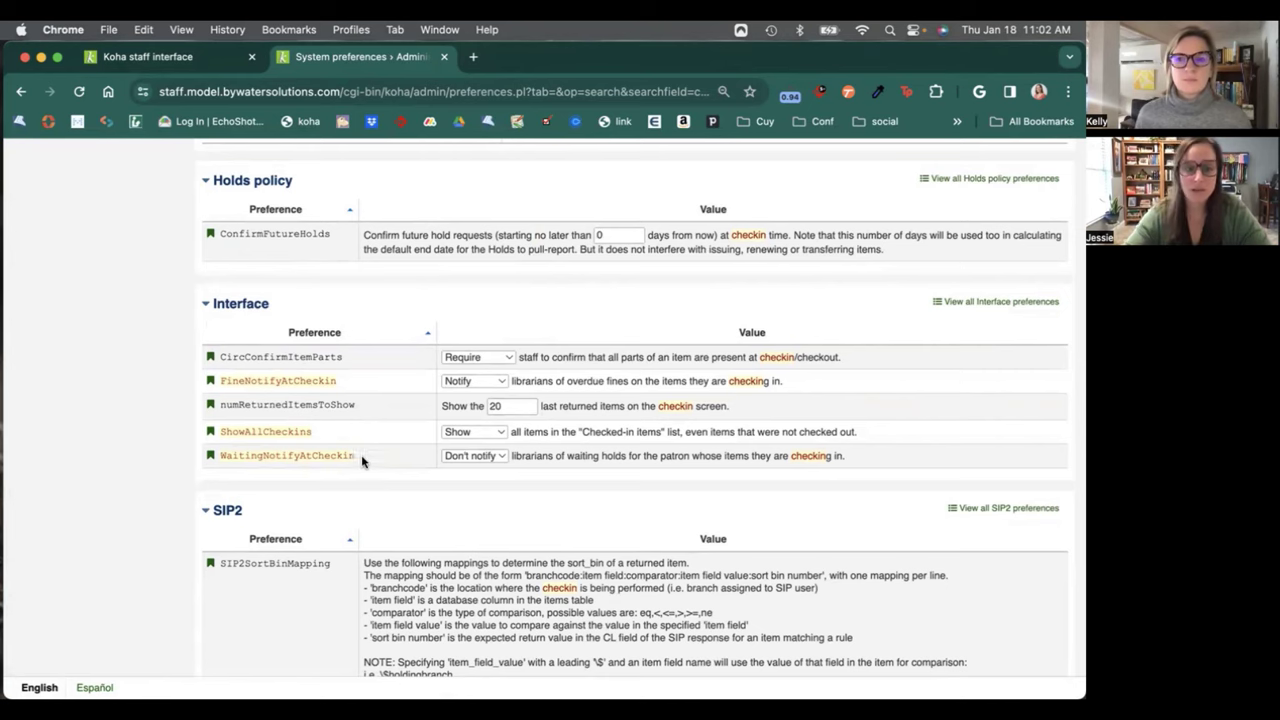
pyautogui.moveTo(219, 390); pyautogui.dragTo(352, 394)
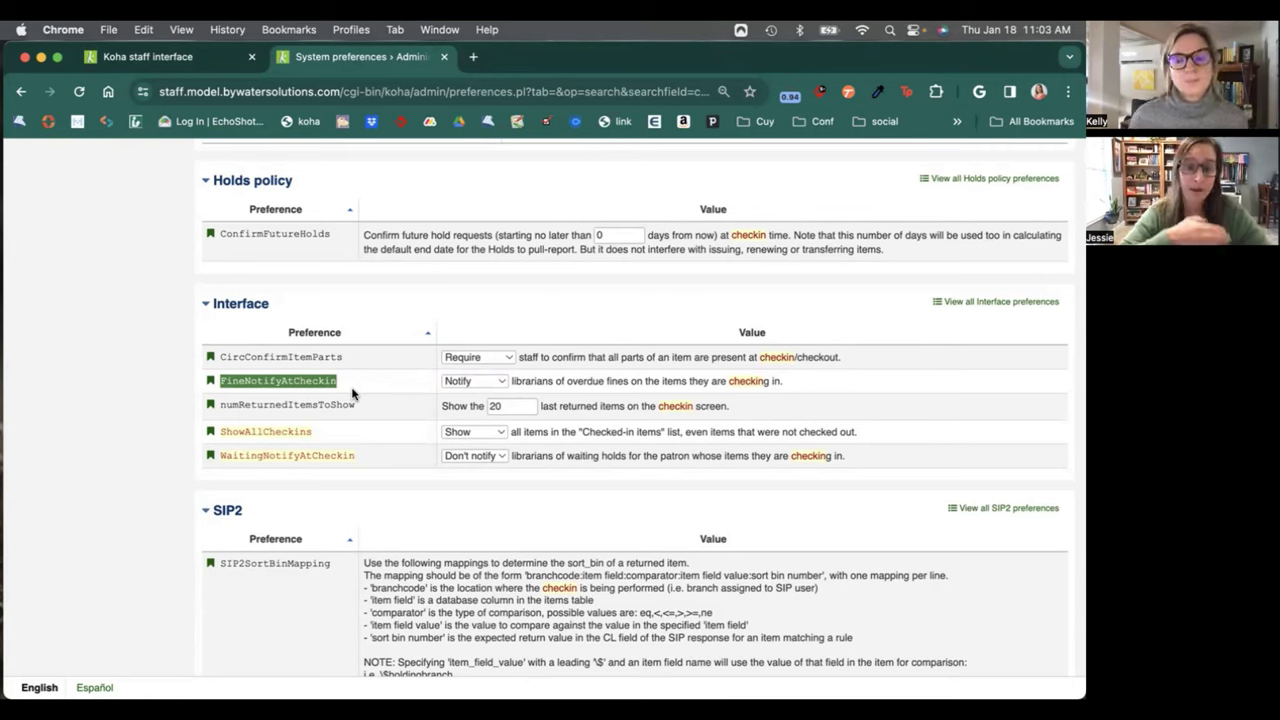
pyautogui.click(476, 382)
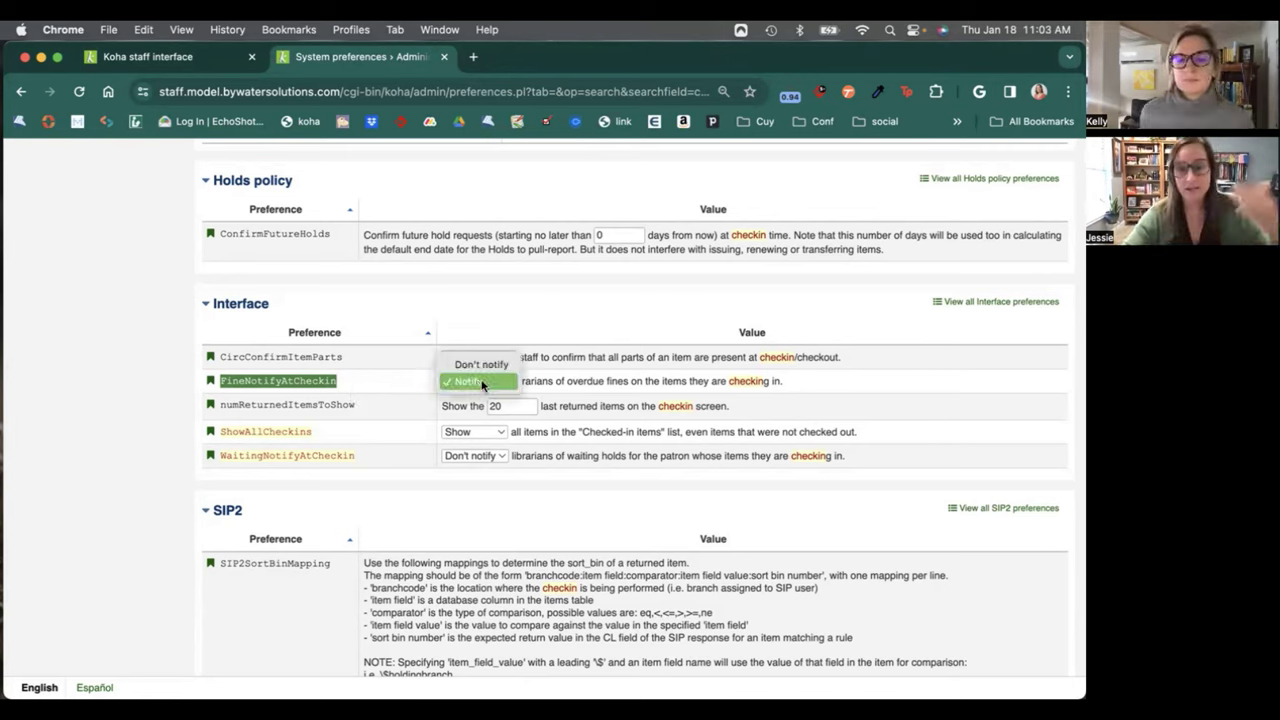
pyautogui.click(552, 382)
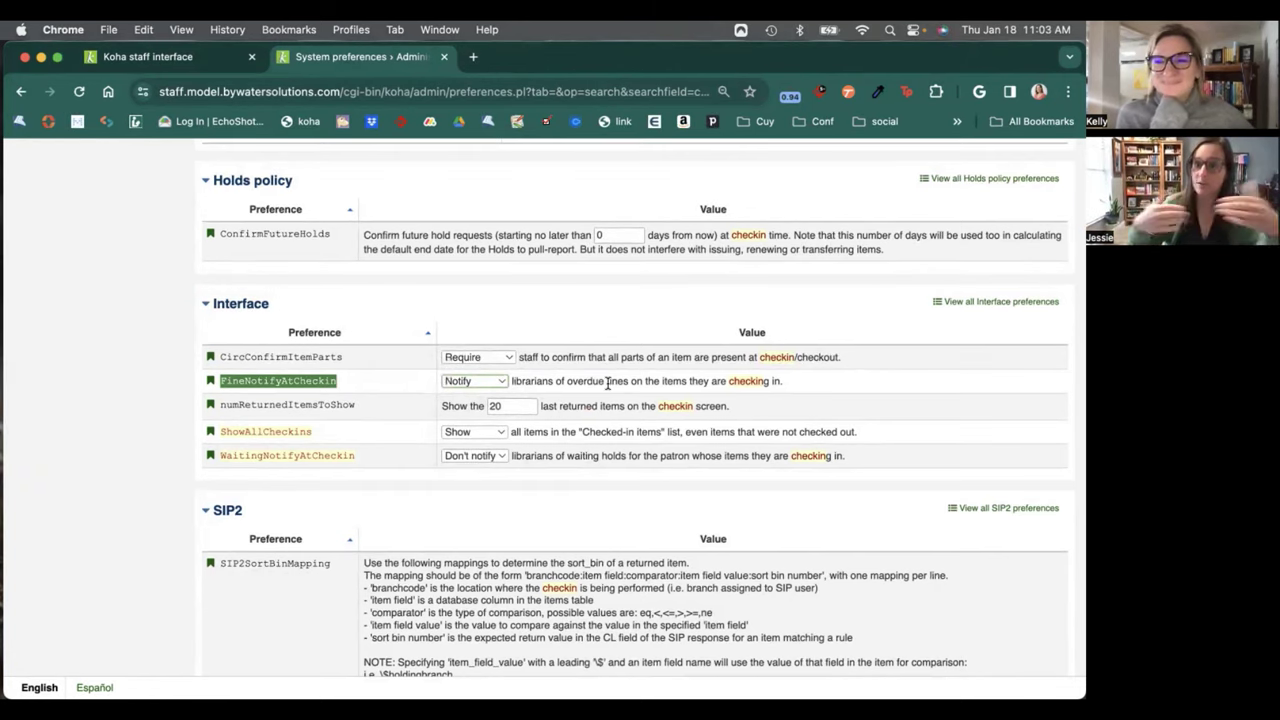
pyautogui.click(490, 406)
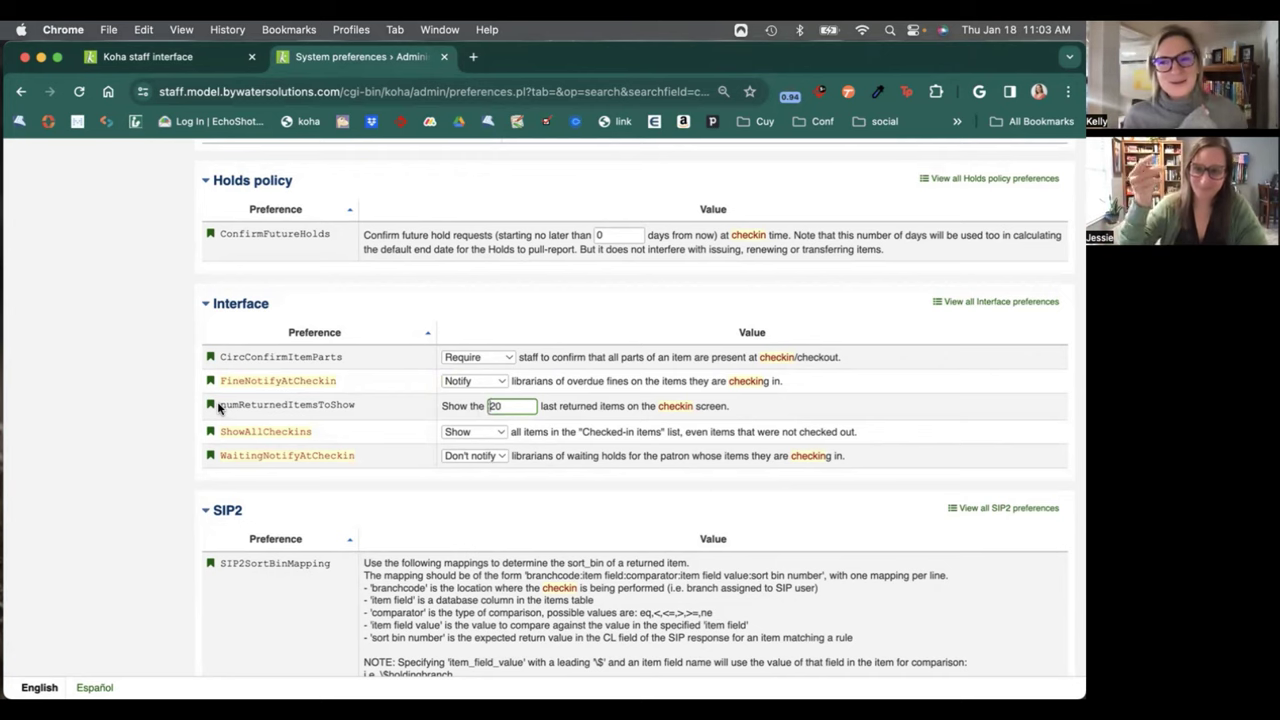
pyautogui.moveTo(218, 407); pyautogui.dragTo(360, 409)
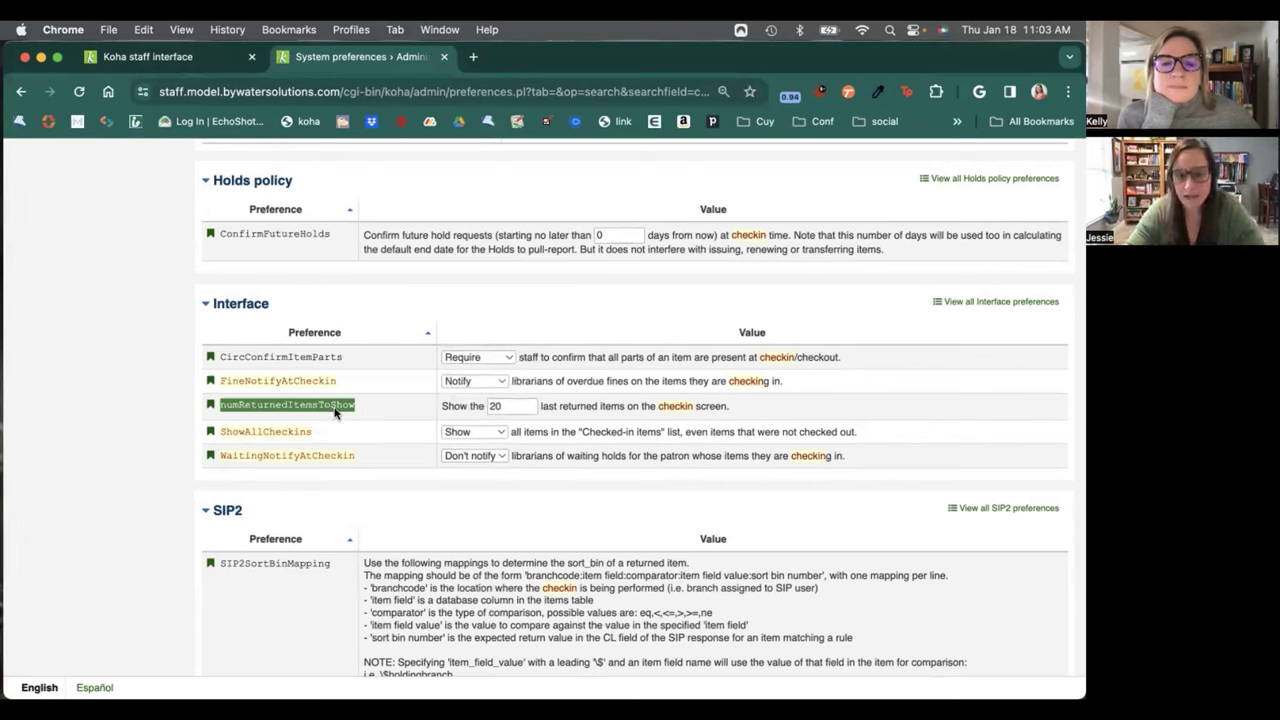
pyautogui.click(460, 406)
pyautogui.click(512, 406)
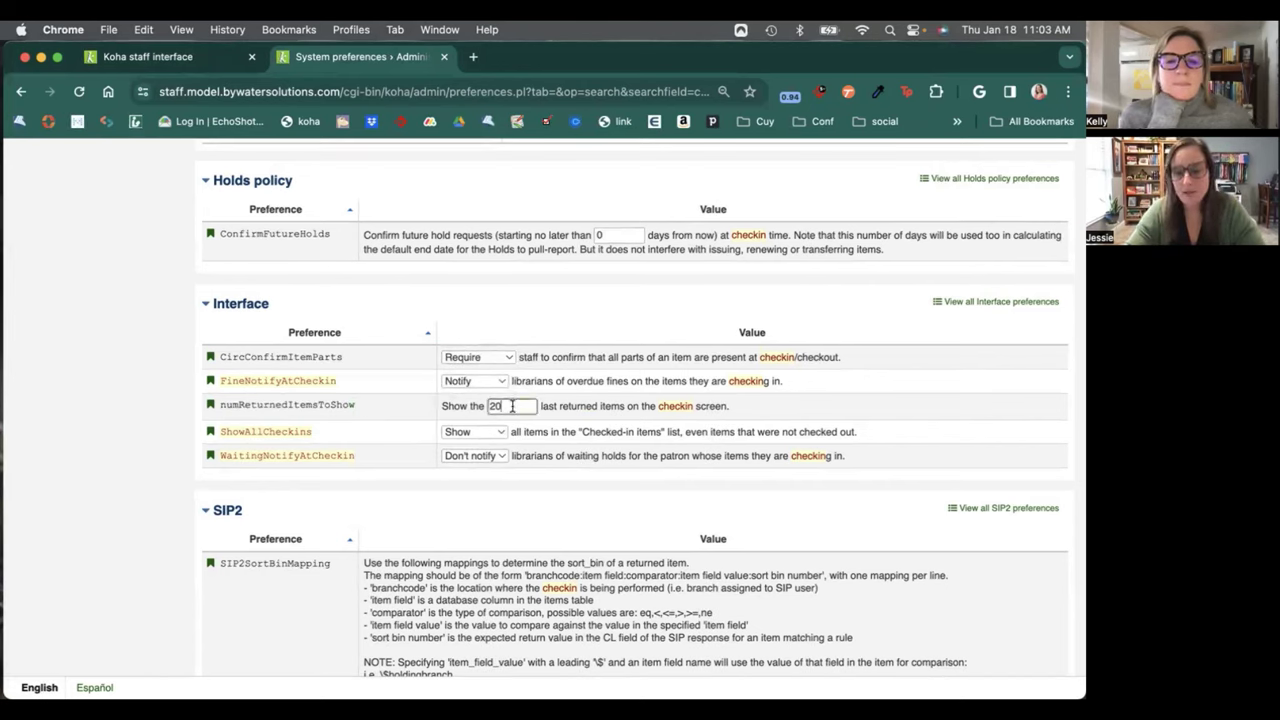
pyautogui.moveTo(483, 406); pyautogui.dragTo(632, 406)
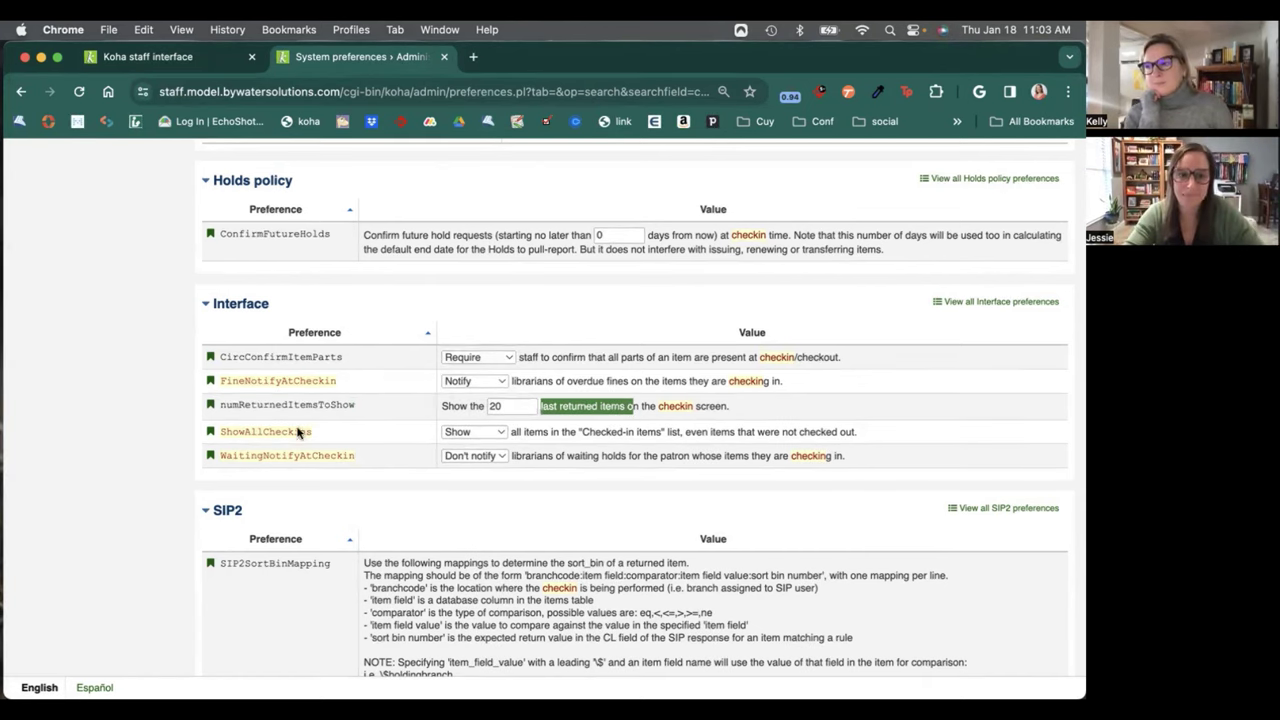
pyautogui.click(230, 436)
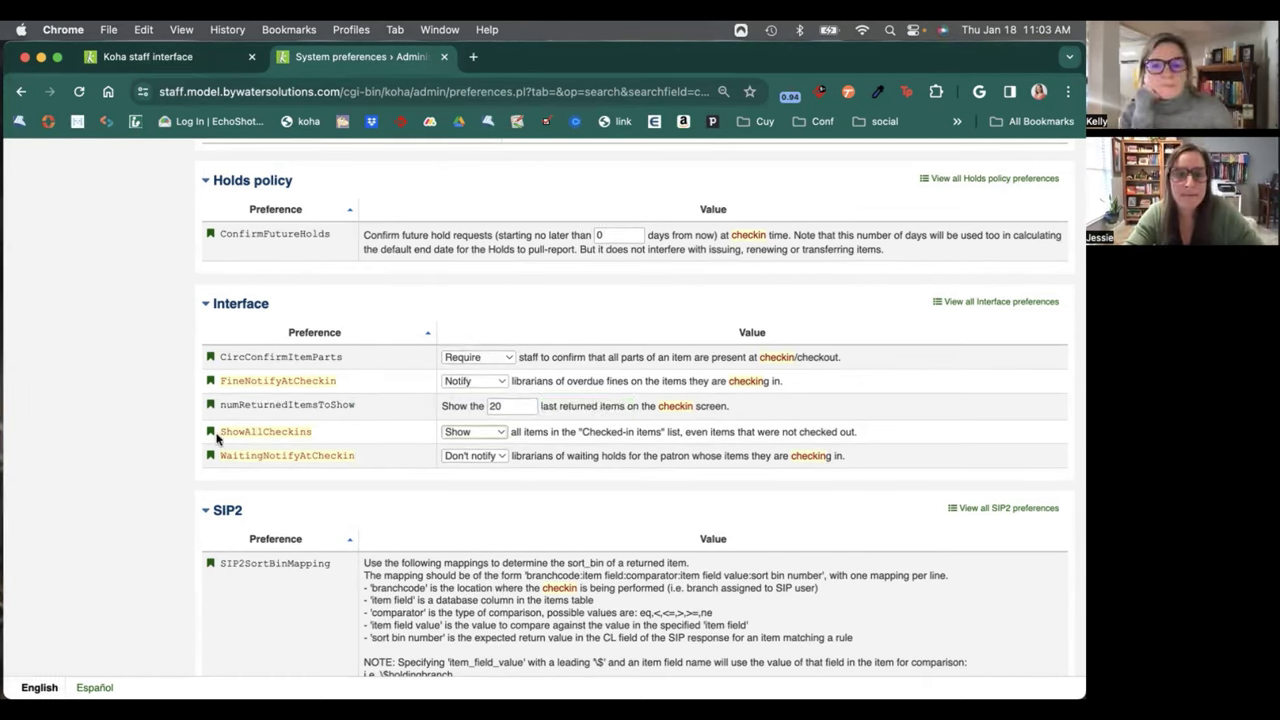
pyautogui.moveTo(217, 437); pyautogui.dragTo(334, 438)
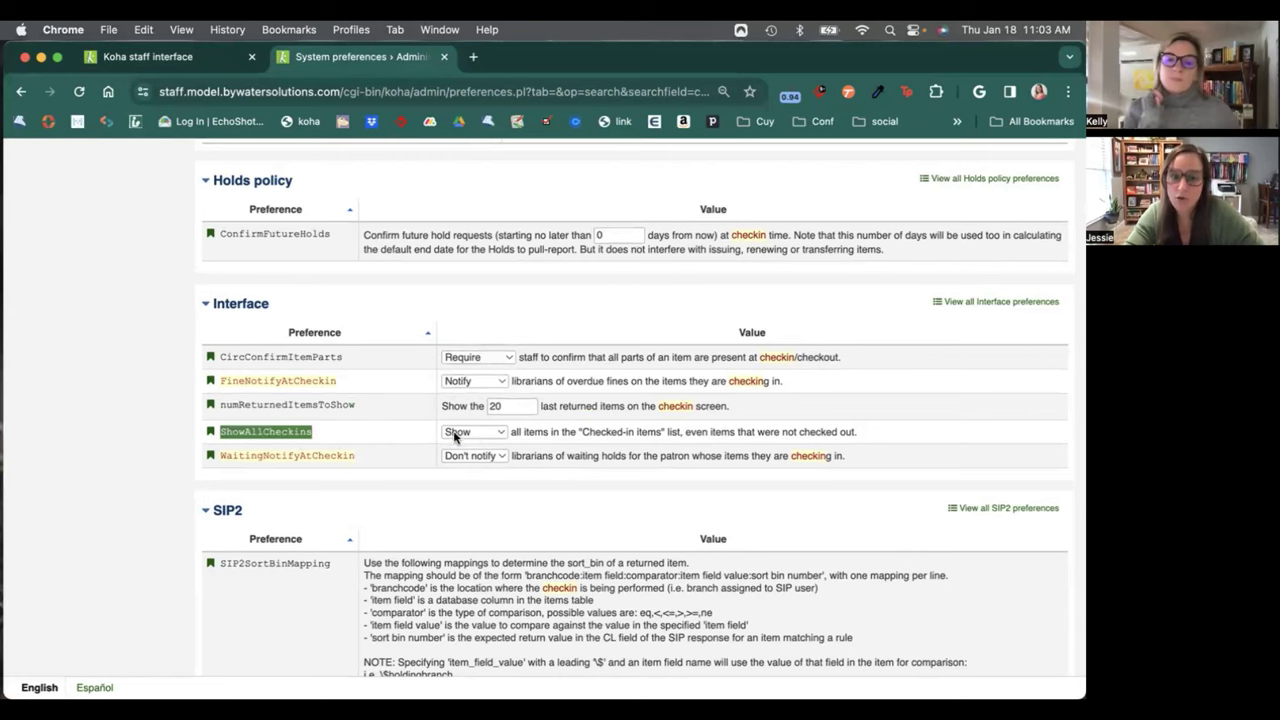
pyautogui.click(470, 434)
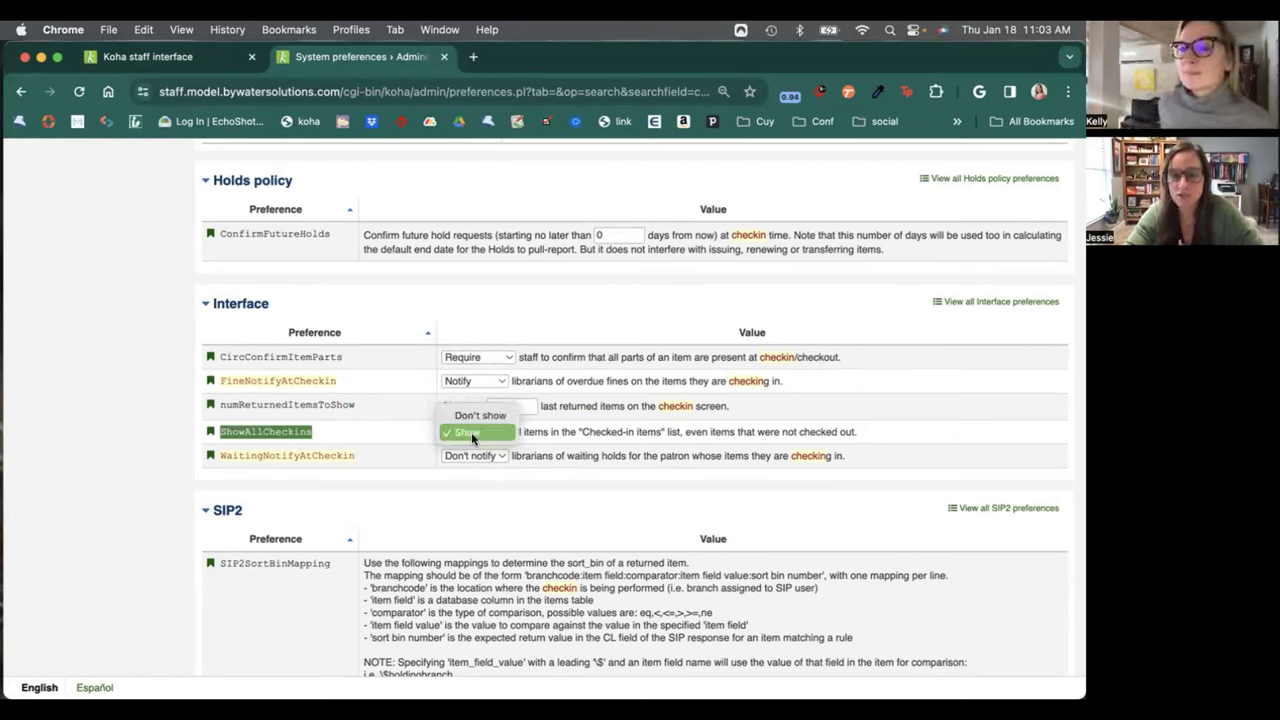
pyautogui.click(565, 437)
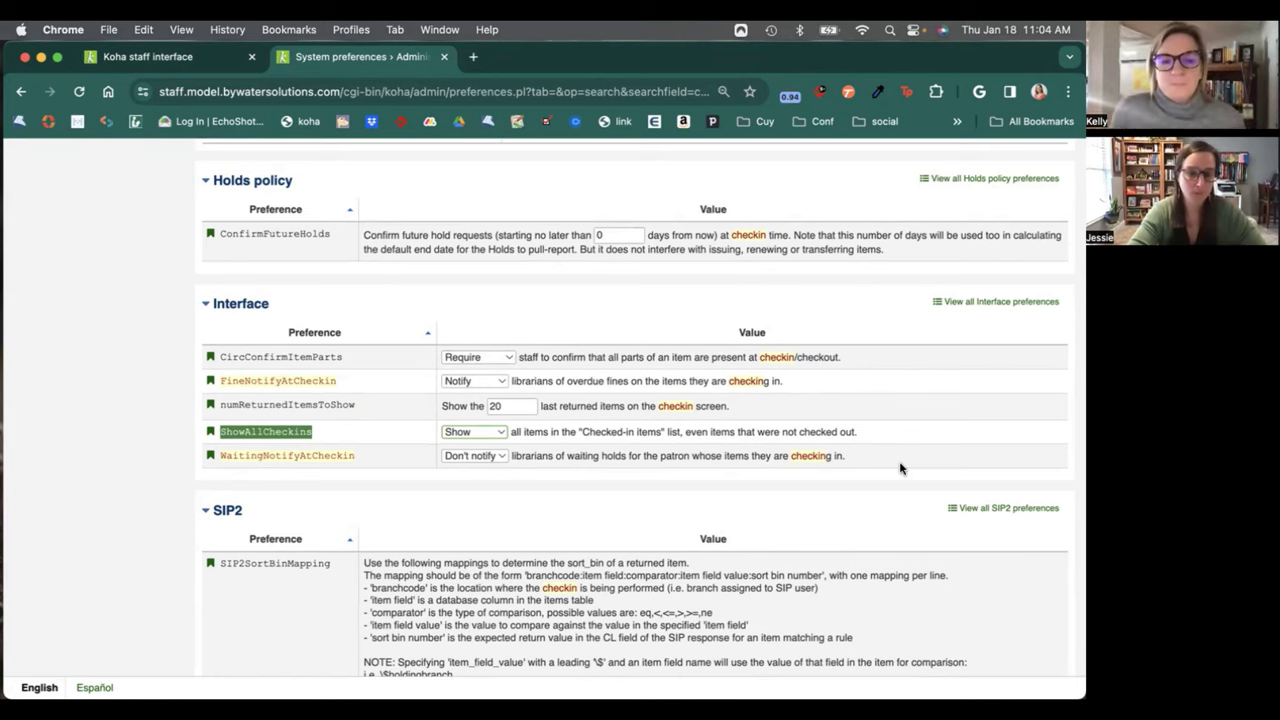
# Review WaitingNotifyAtCheckin, keep it at Don't notify, and go back to the Koha staff home page
pyautogui.click(252, 460)
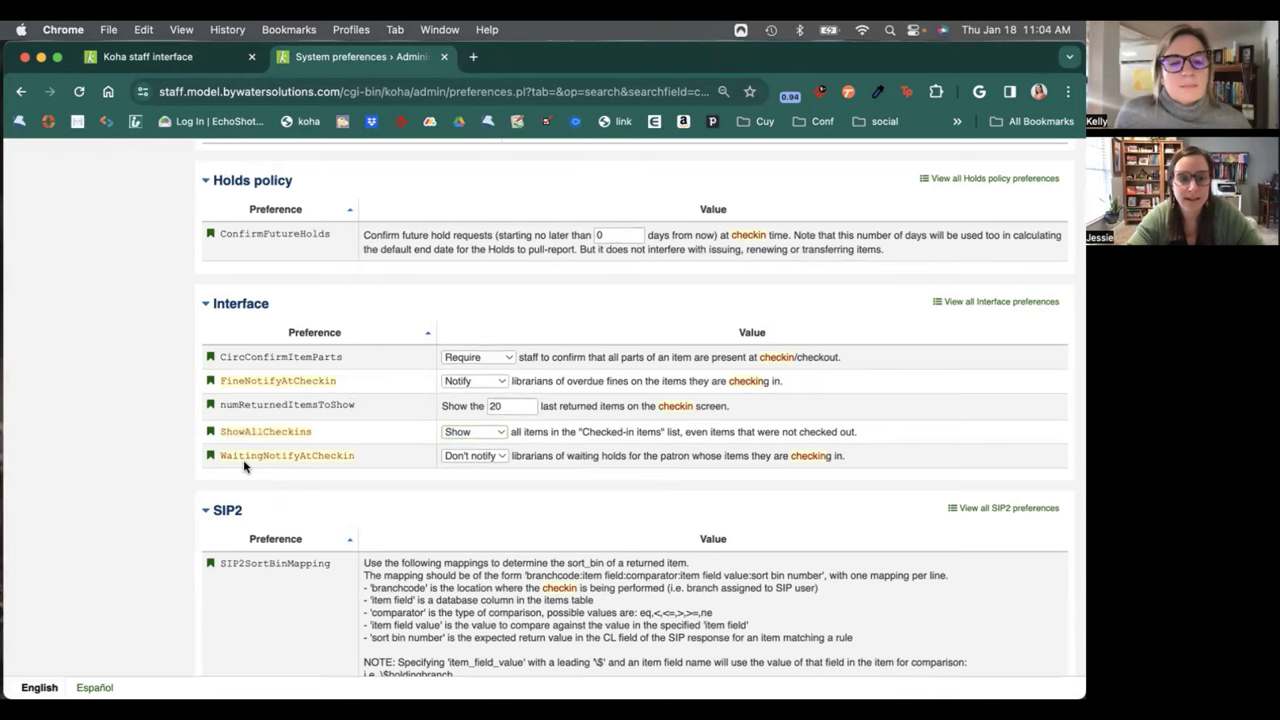
pyautogui.moveTo(218, 459); pyautogui.dragTo(355, 461)
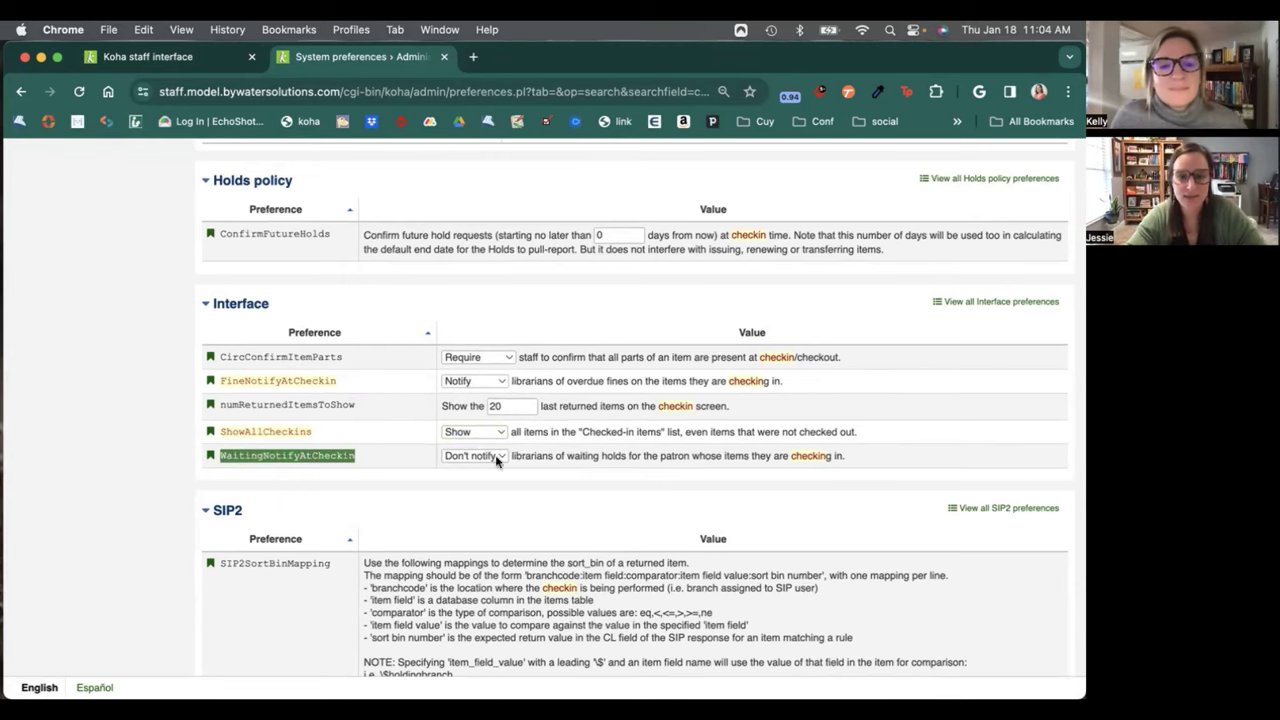
pyautogui.click(493, 458)
pyautogui.click(554, 457)
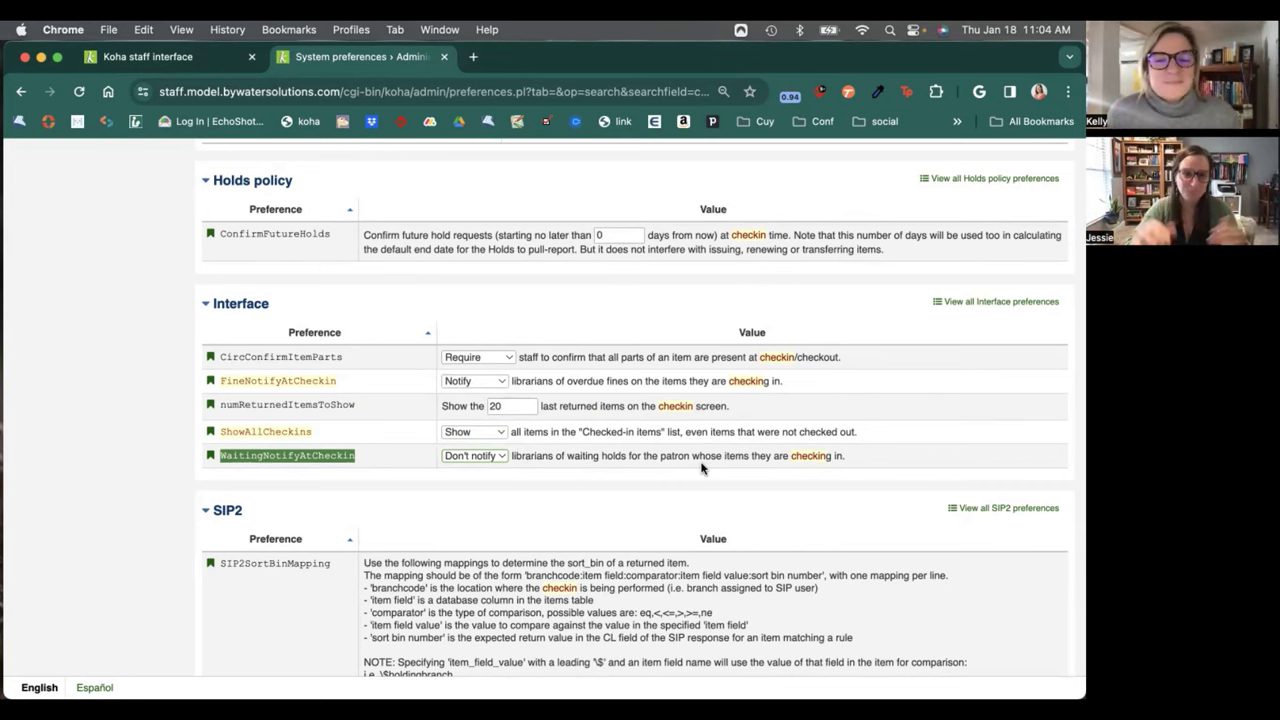
pyautogui.click(150, 57)
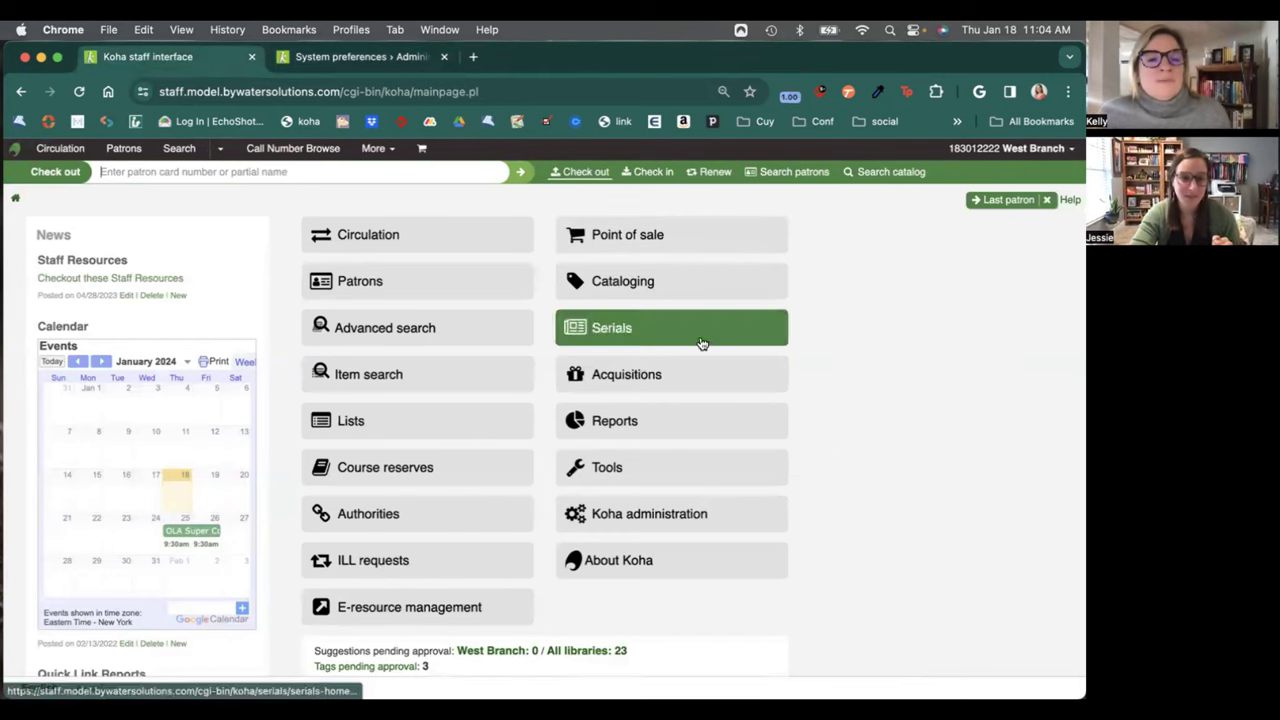
# Go to Circulation and open its Check in page
pyautogui.click(474, 240)
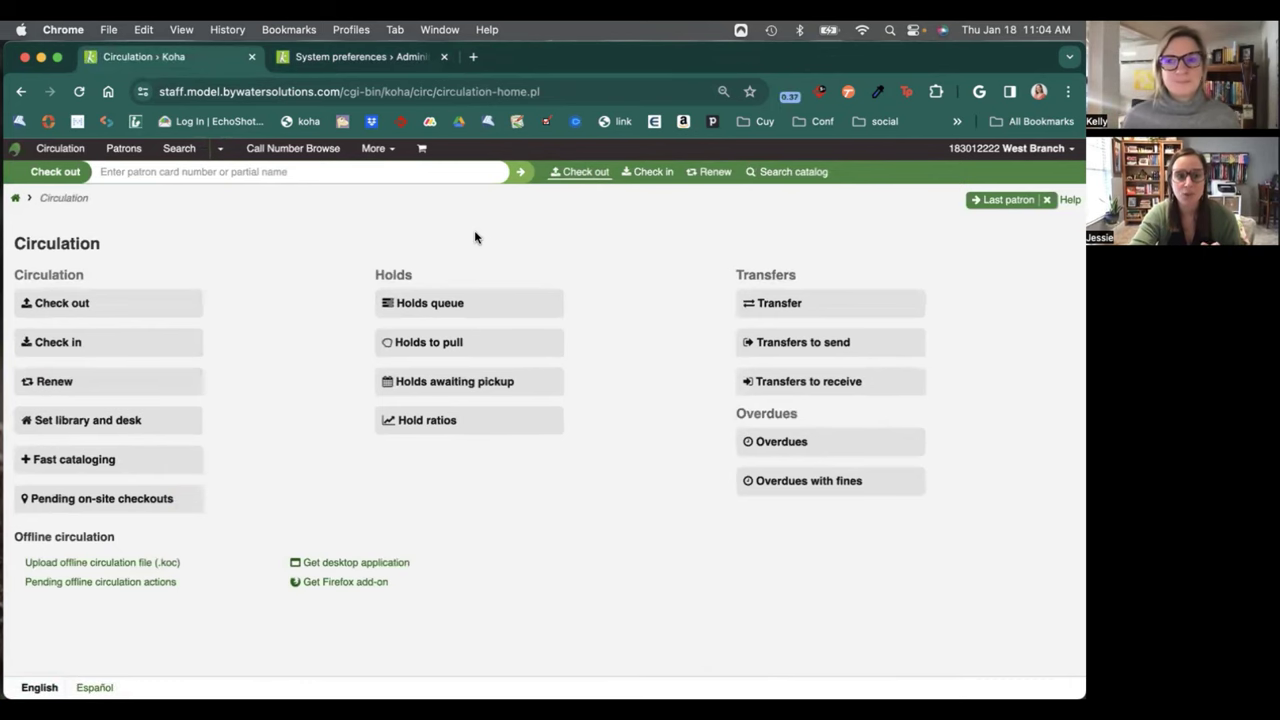
pyautogui.click(138, 347)
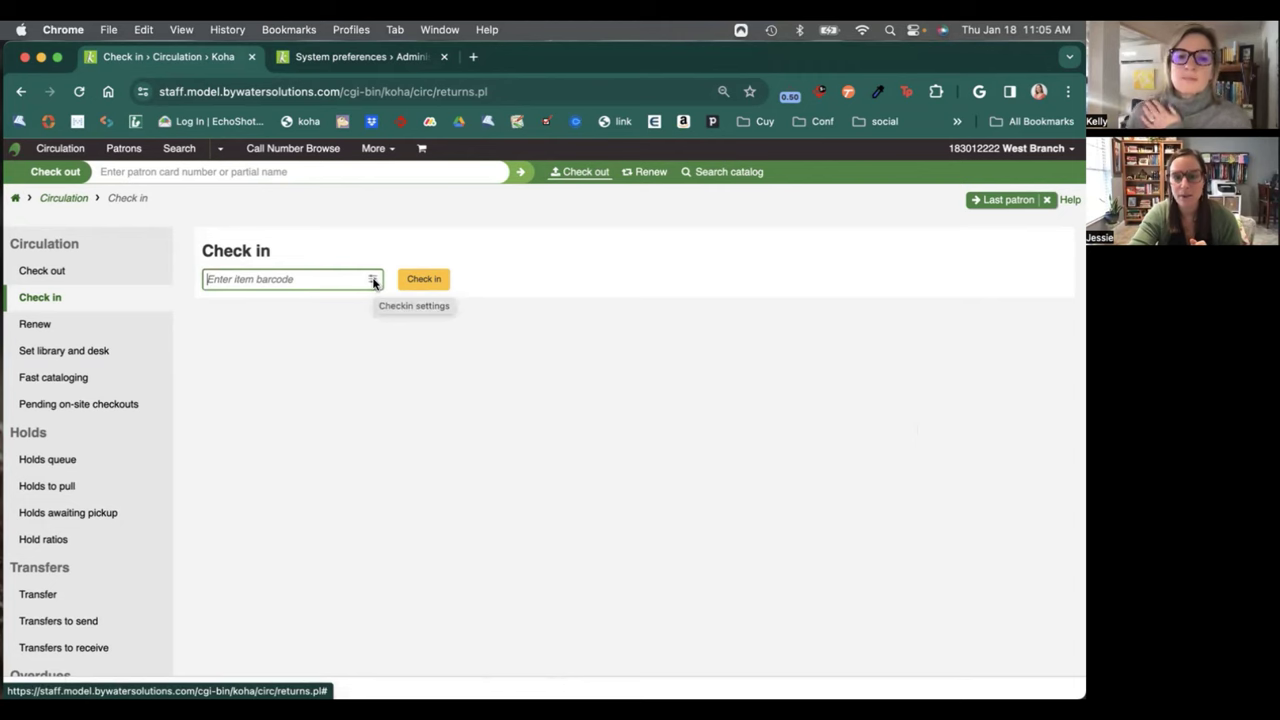
# Set the check-in return date to 01/16/2024 11:04 and tick Remember return date
pyautogui.click(374, 282)
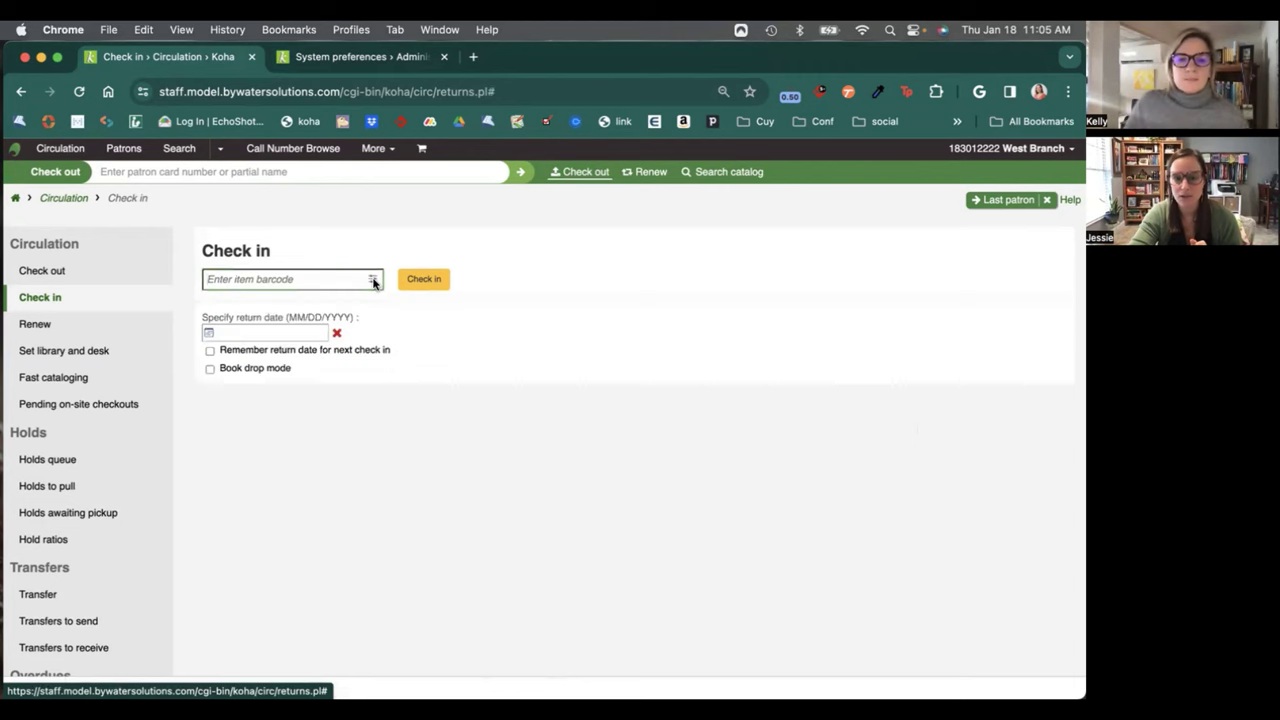
pyautogui.click(276, 331)
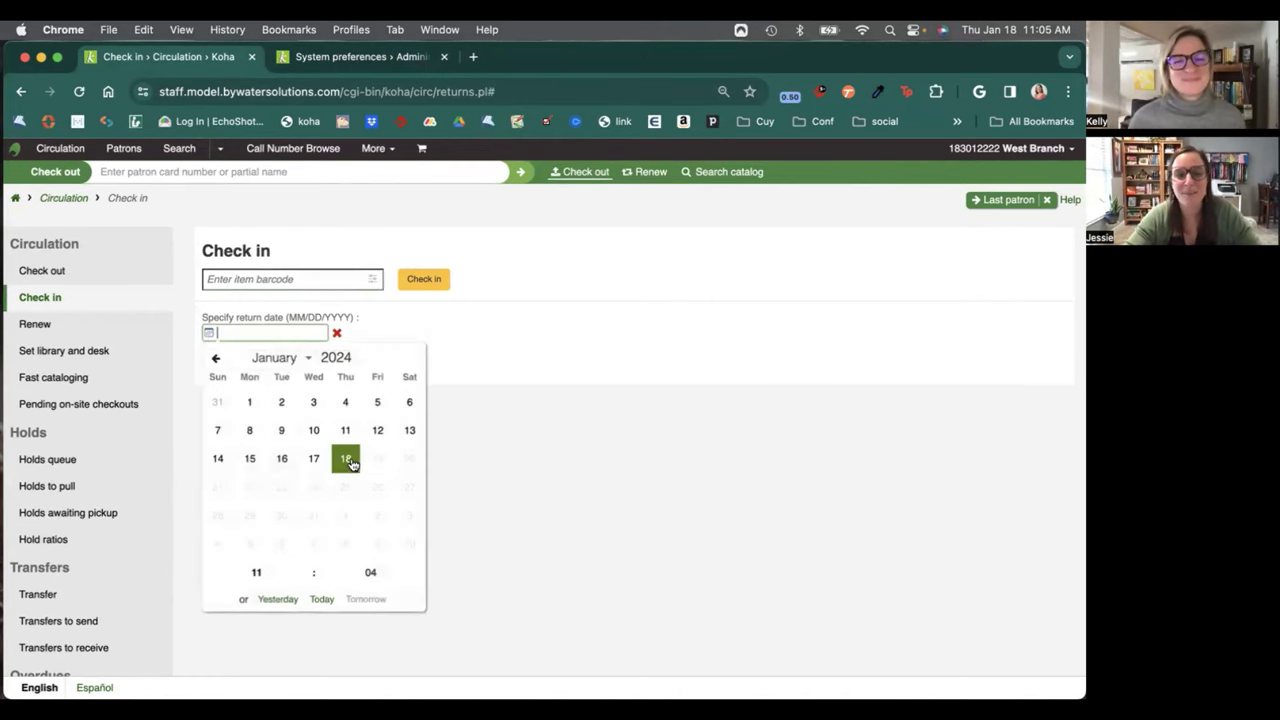
pyautogui.click(281, 459)
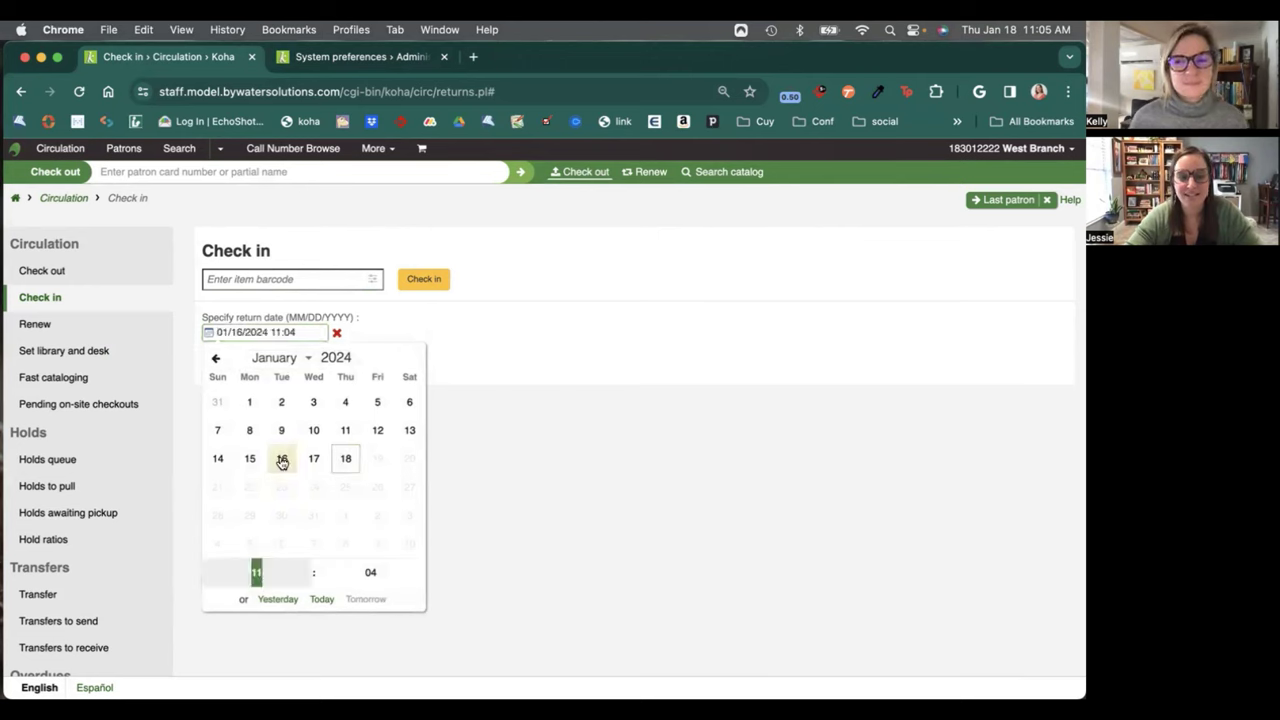
pyautogui.click(488, 490)
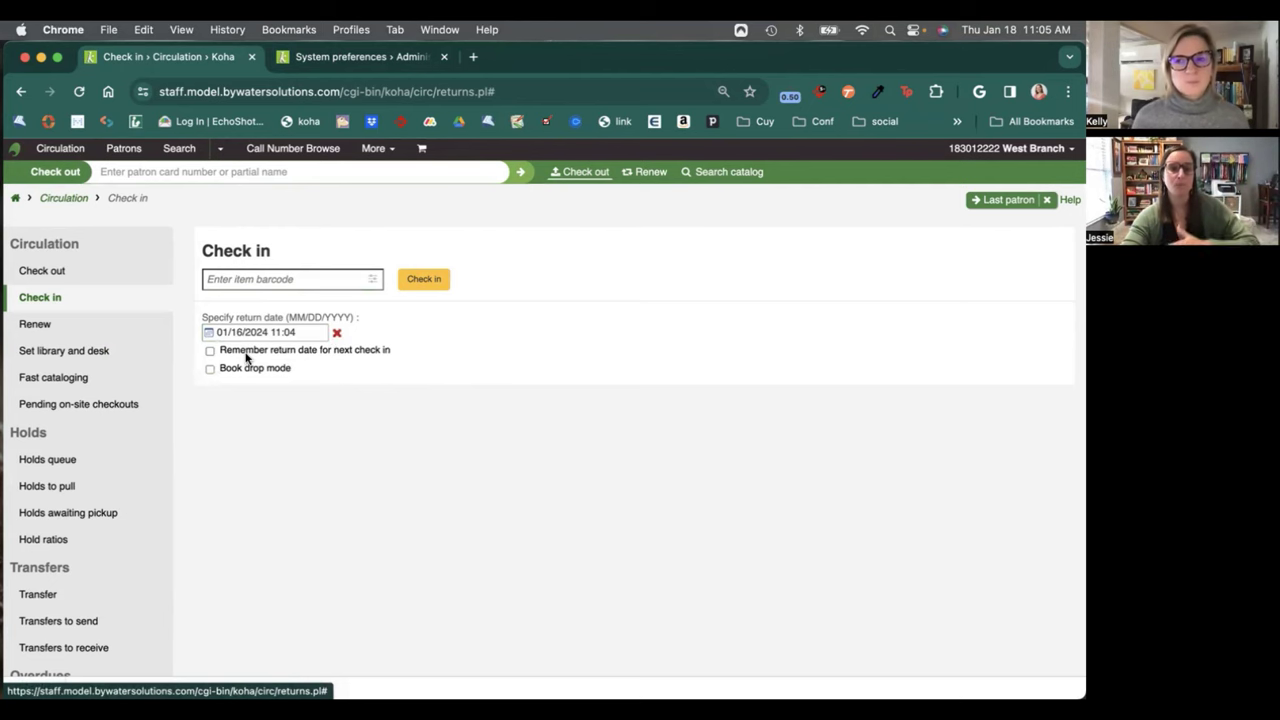
pyautogui.click(209, 351)
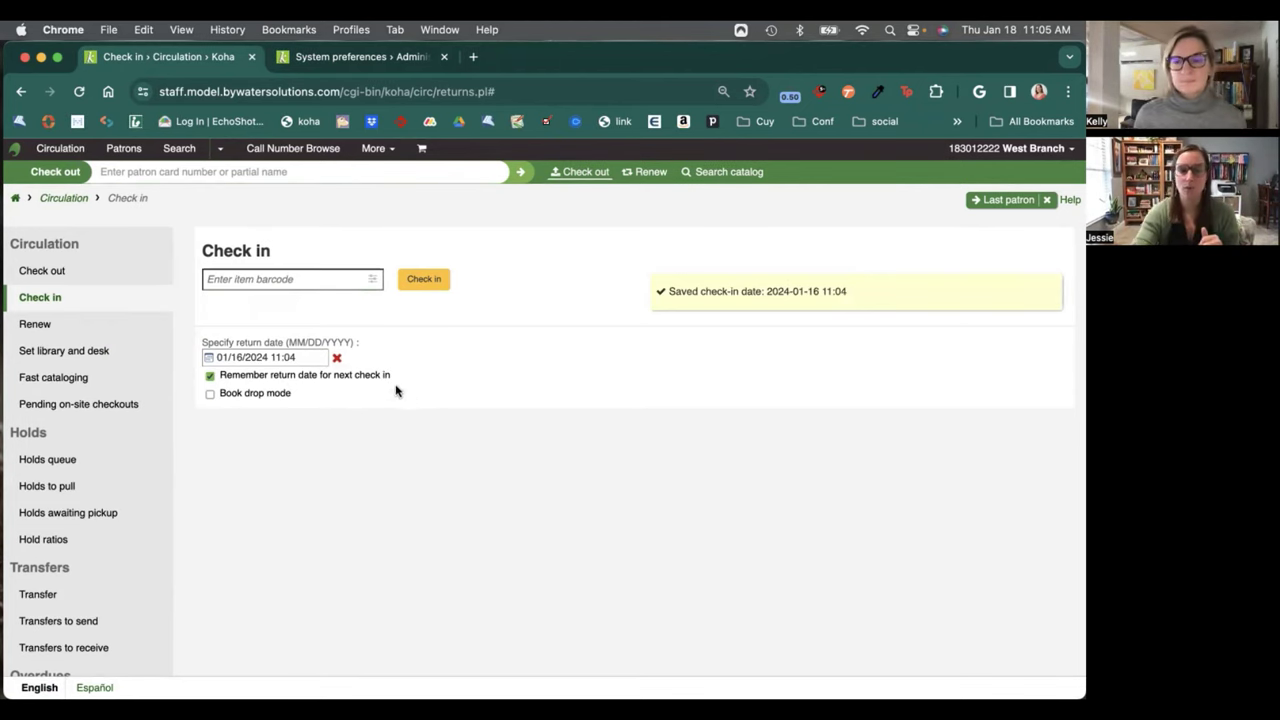
# Clear the specified return date, untick Remember return date, and enable Book drop mode
pyautogui.click(336, 358)
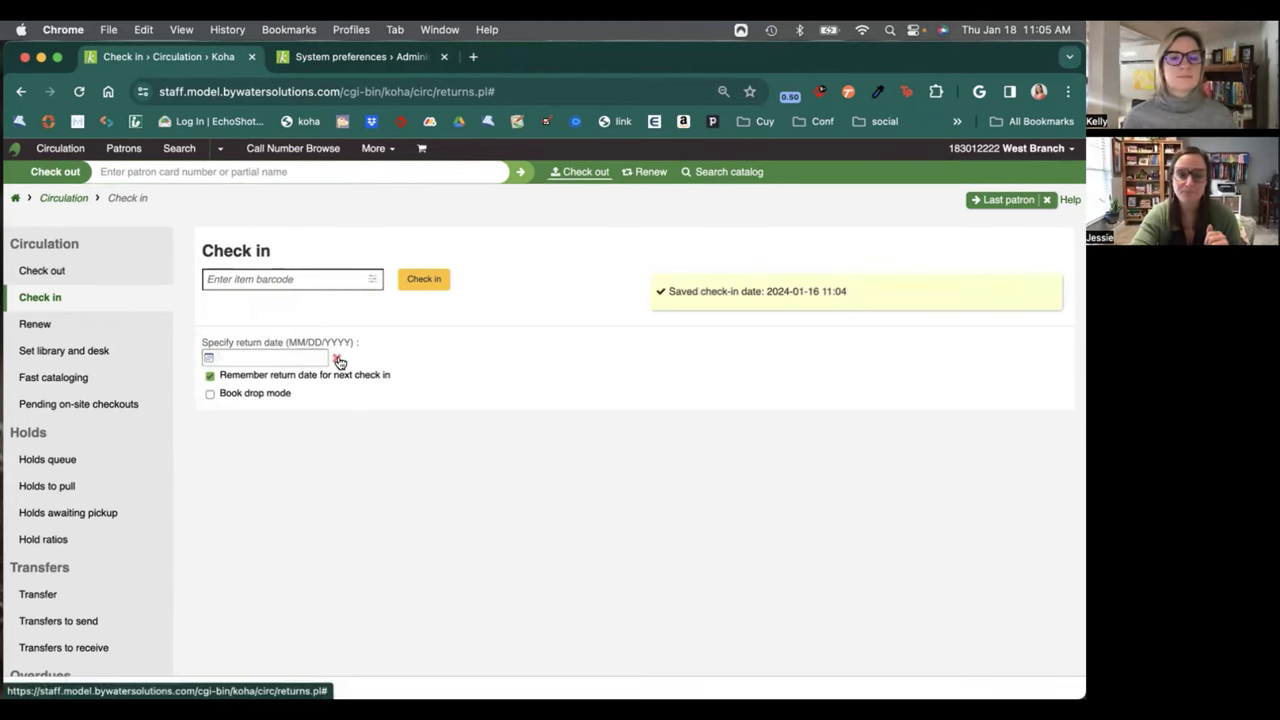
pyautogui.click(209, 375)
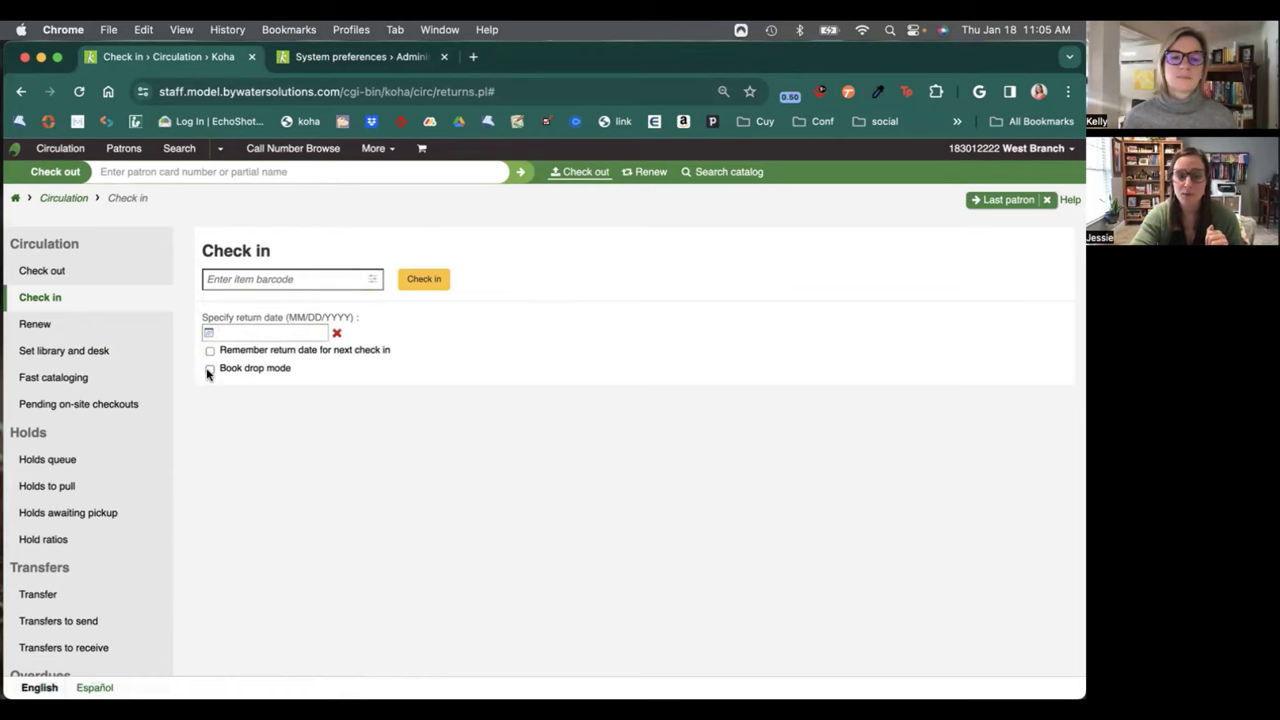
pyautogui.click(209, 370)
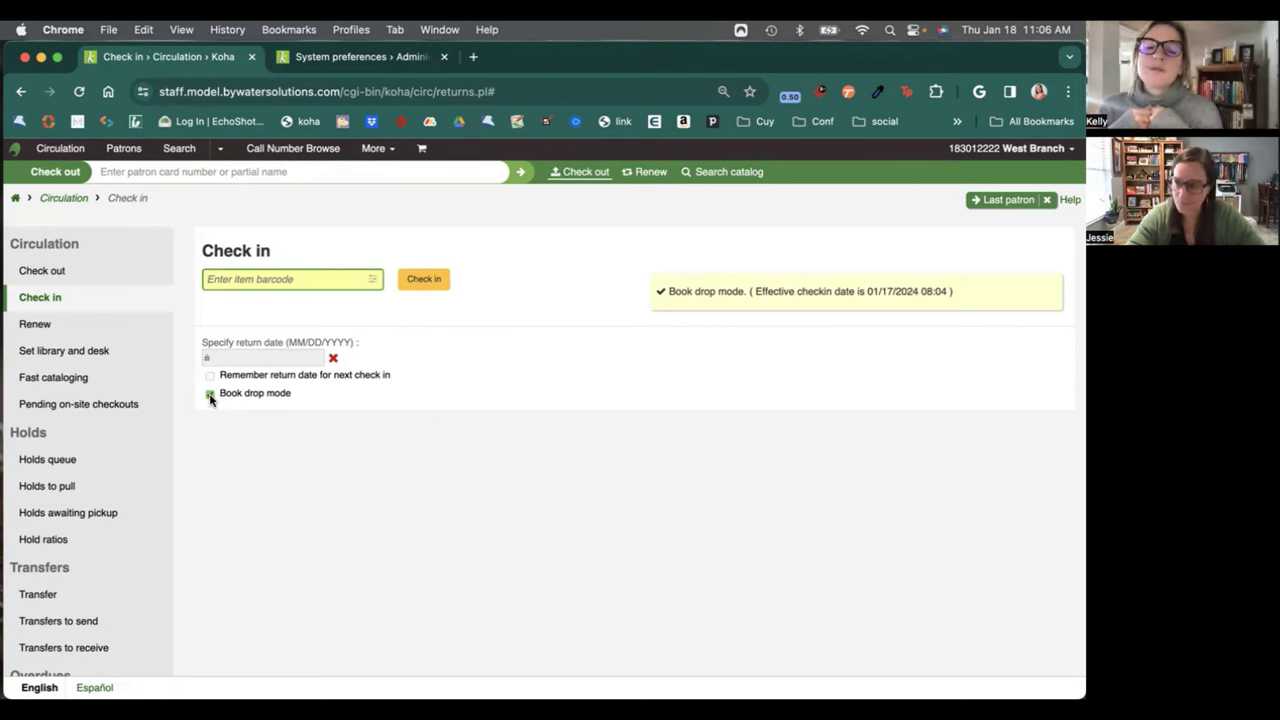
# Disable Book drop mode, check in barcode 303782, and confirm its hold and transfer to East Branch
pyautogui.click(210, 395)
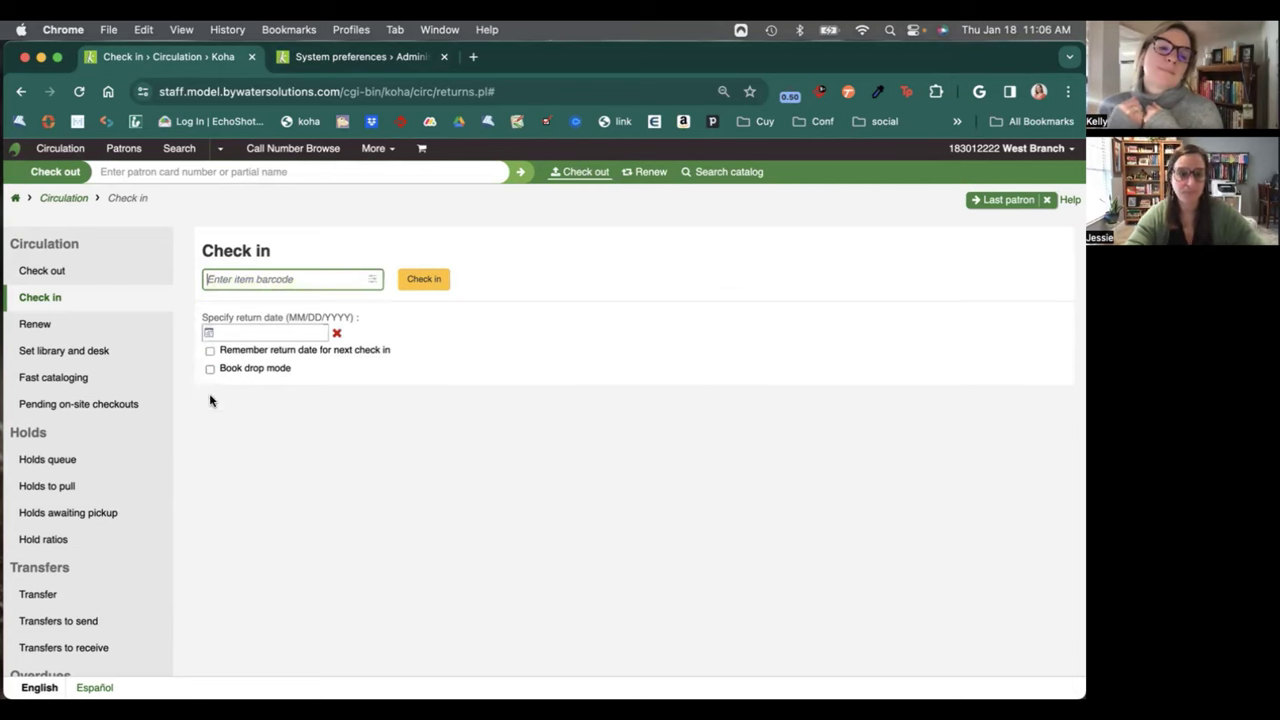
pyautogui.press('super+v')
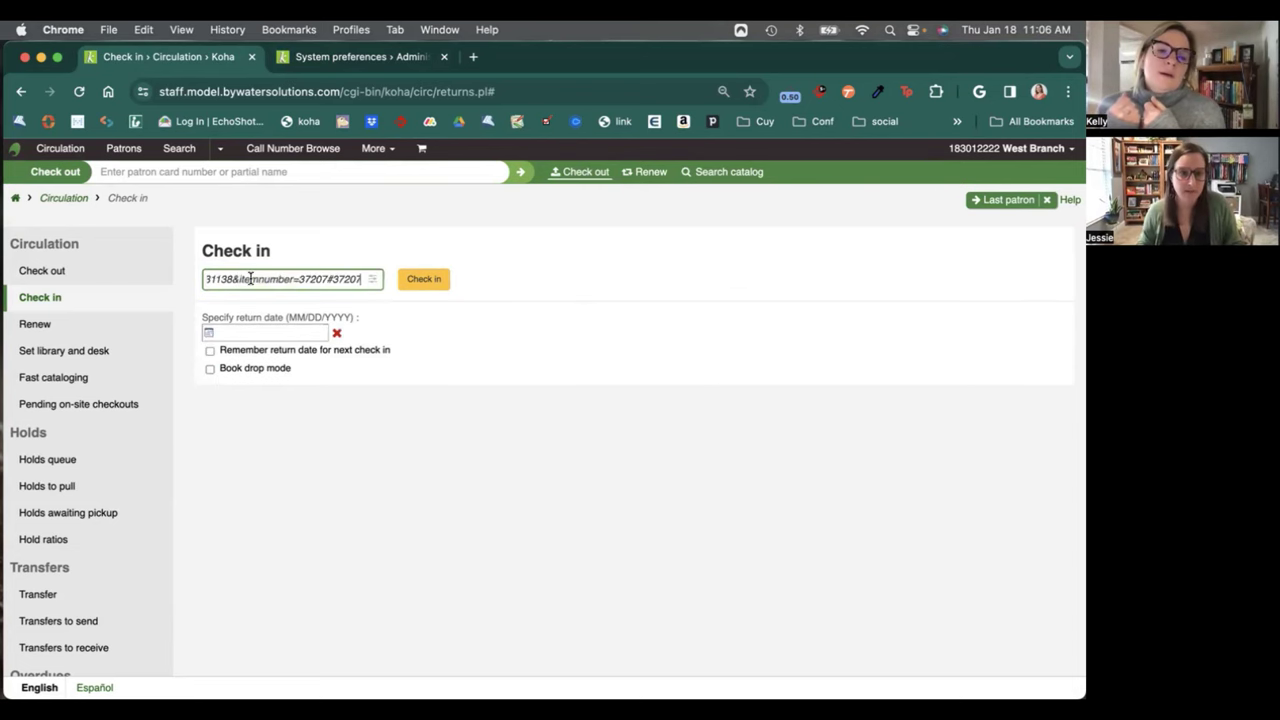
pyautogui.press('super+a')
pyautogui.press('BackSpace')
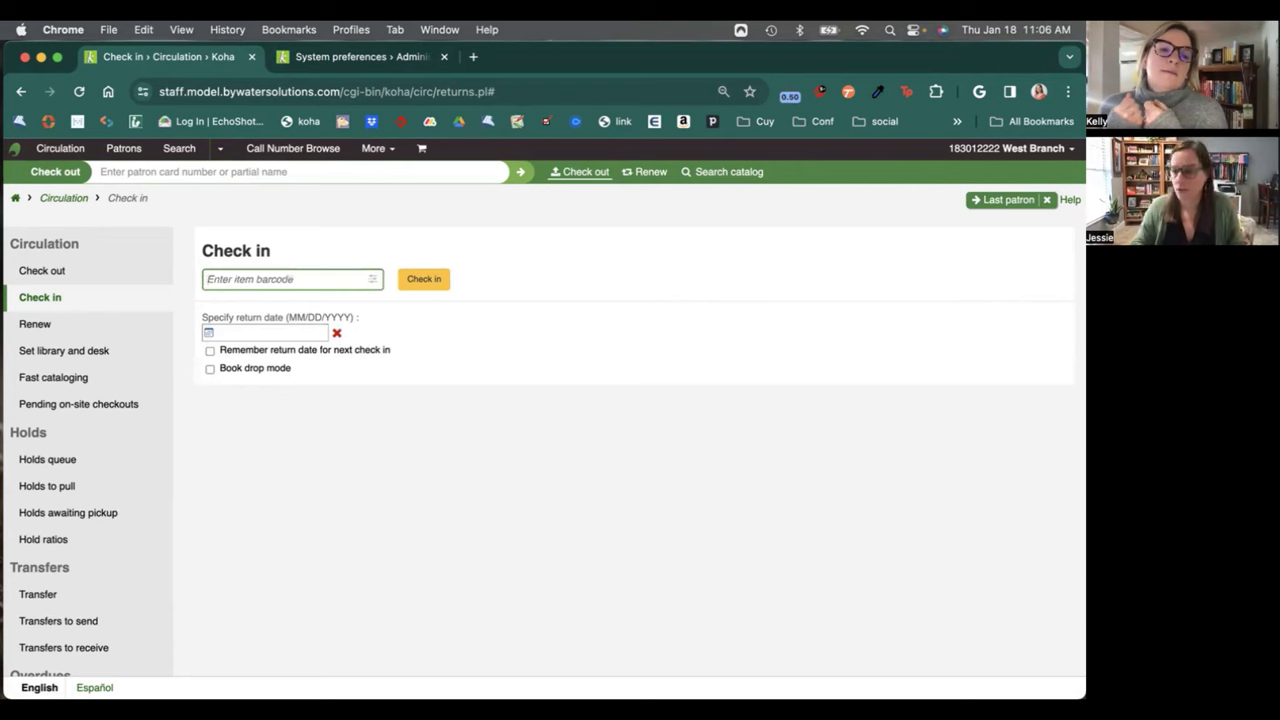
pyautogui.write('3037')
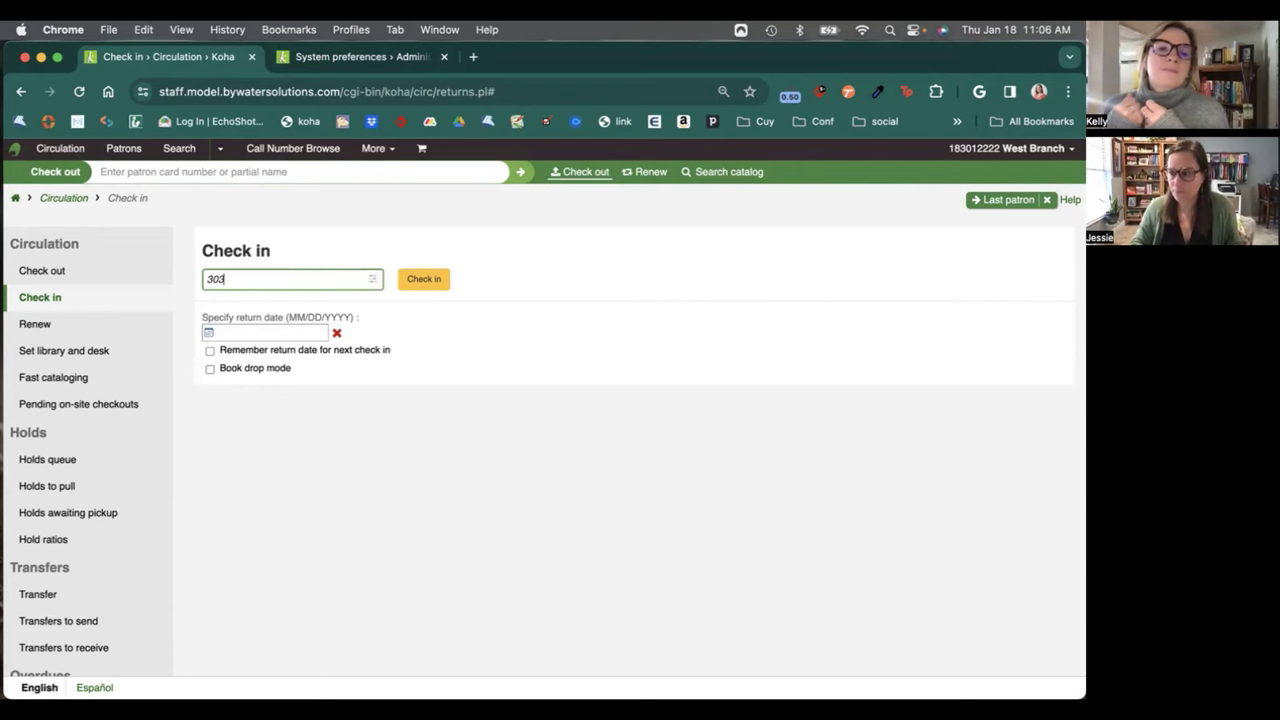
pyautogui.write('82')
pyautogui.press('Return')
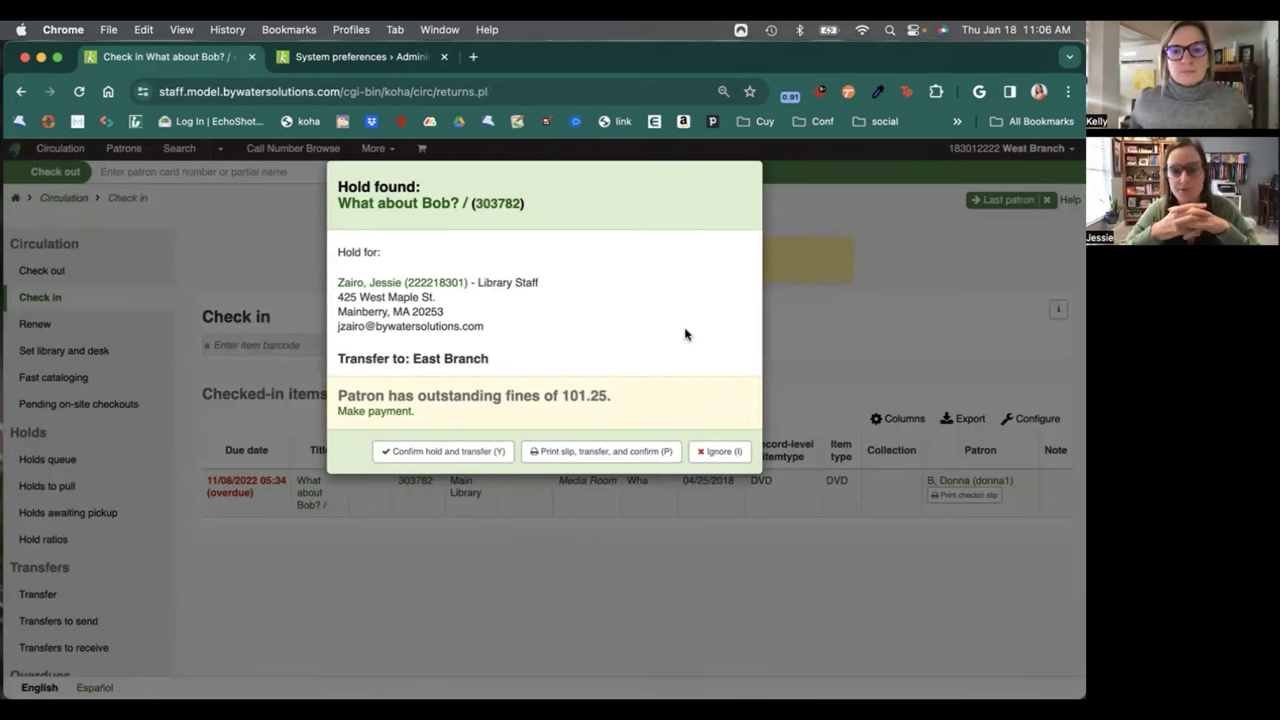
pyautogui.moveTo(337, 396); pyautogui.dragTo(640, 394)
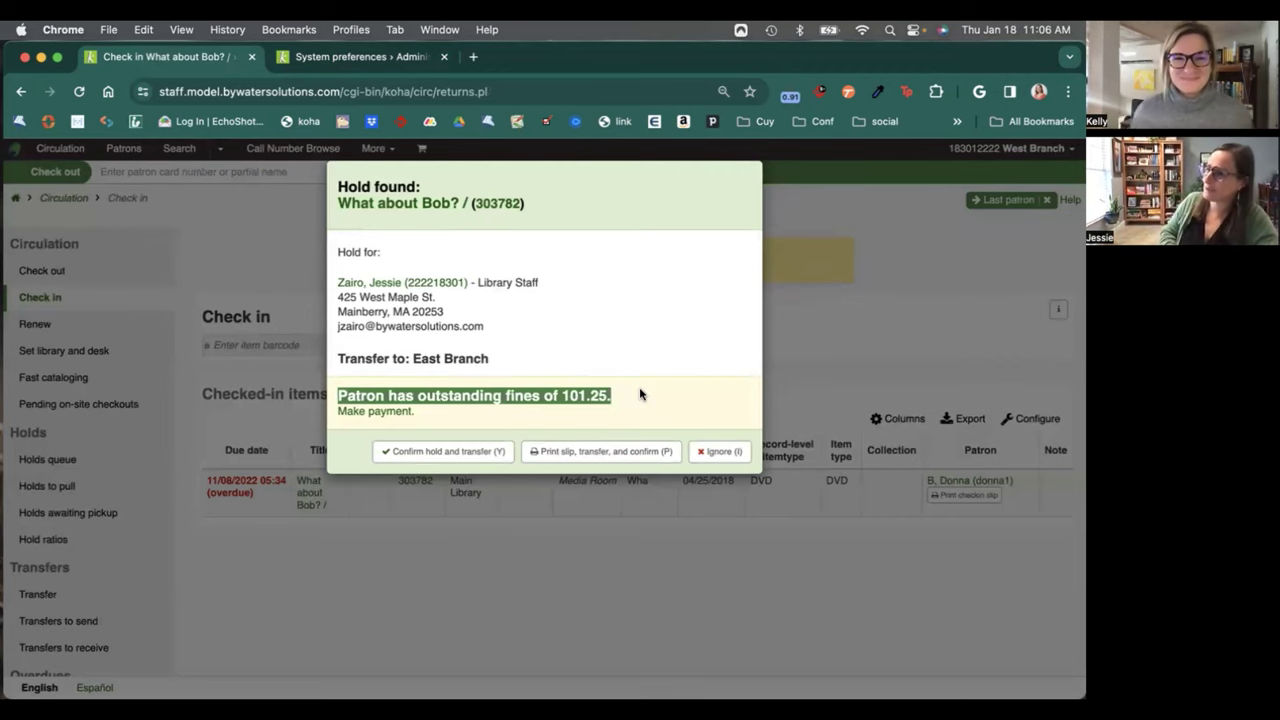
pyautogui.click(489, 459)
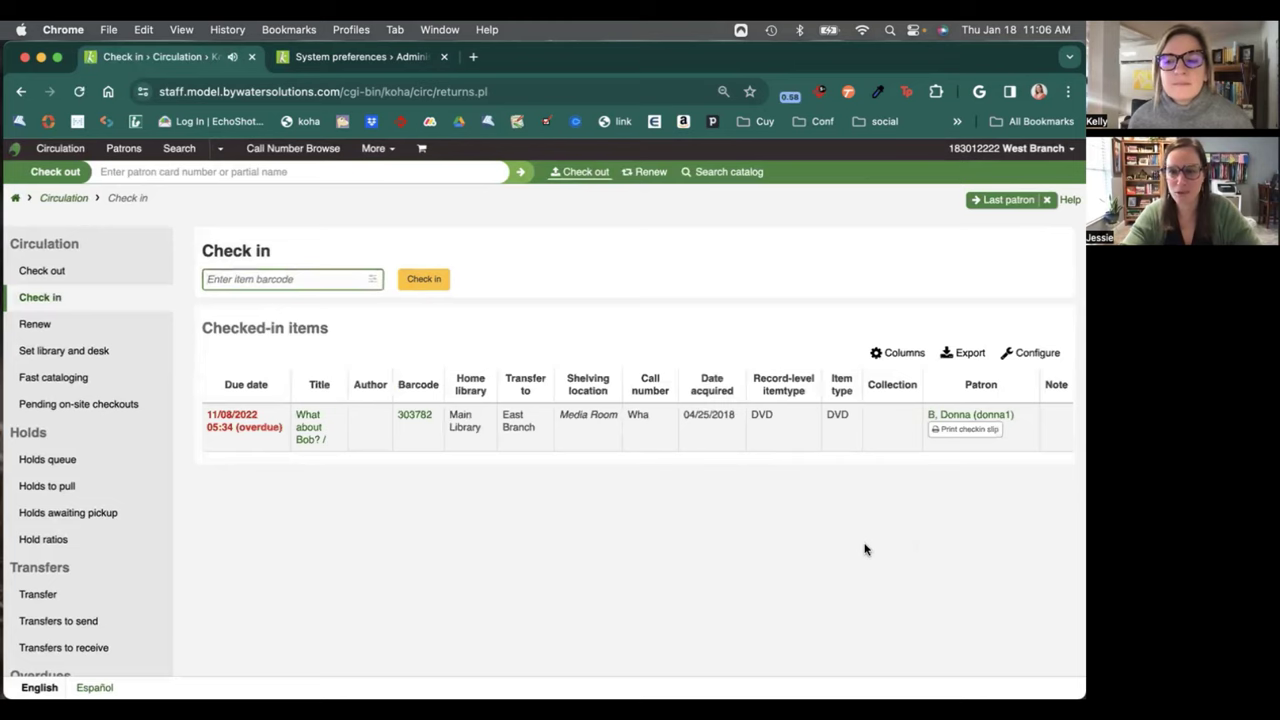
pyautogui.hscroll(1, 866, 549)
pyautogui.hscroll(-1, 866, 549)
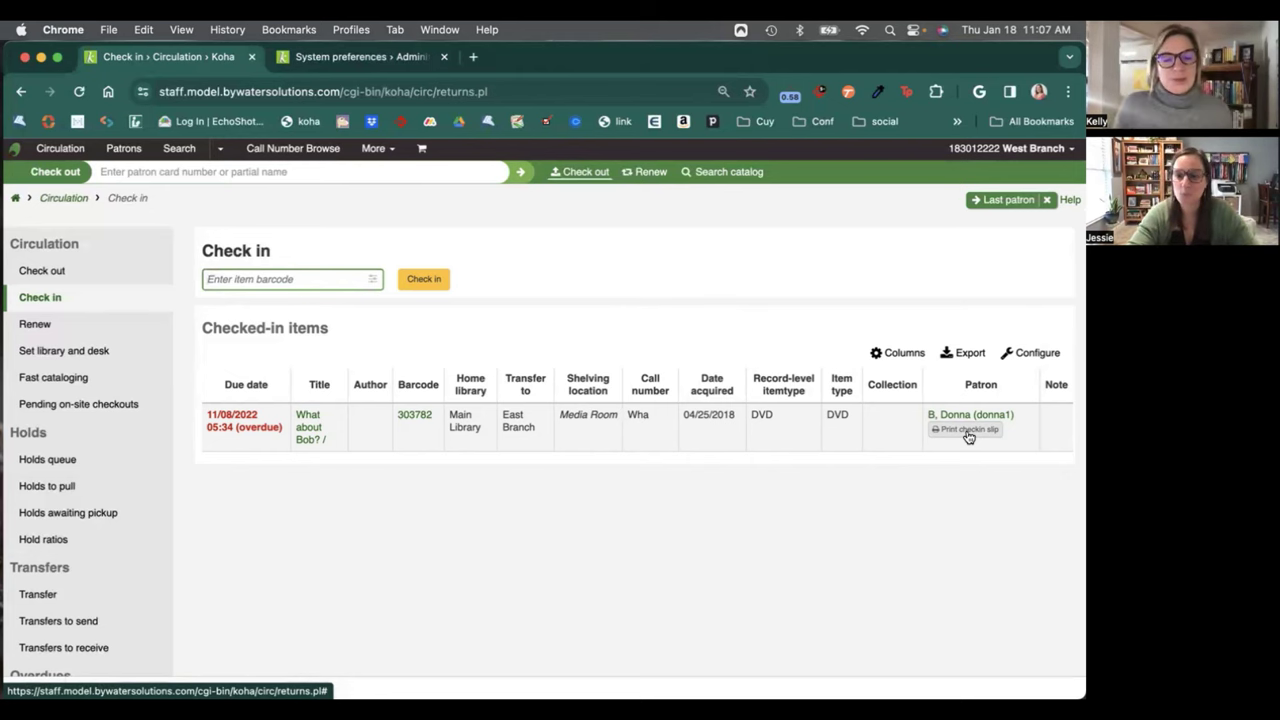
pyautogui.click(974, 433)
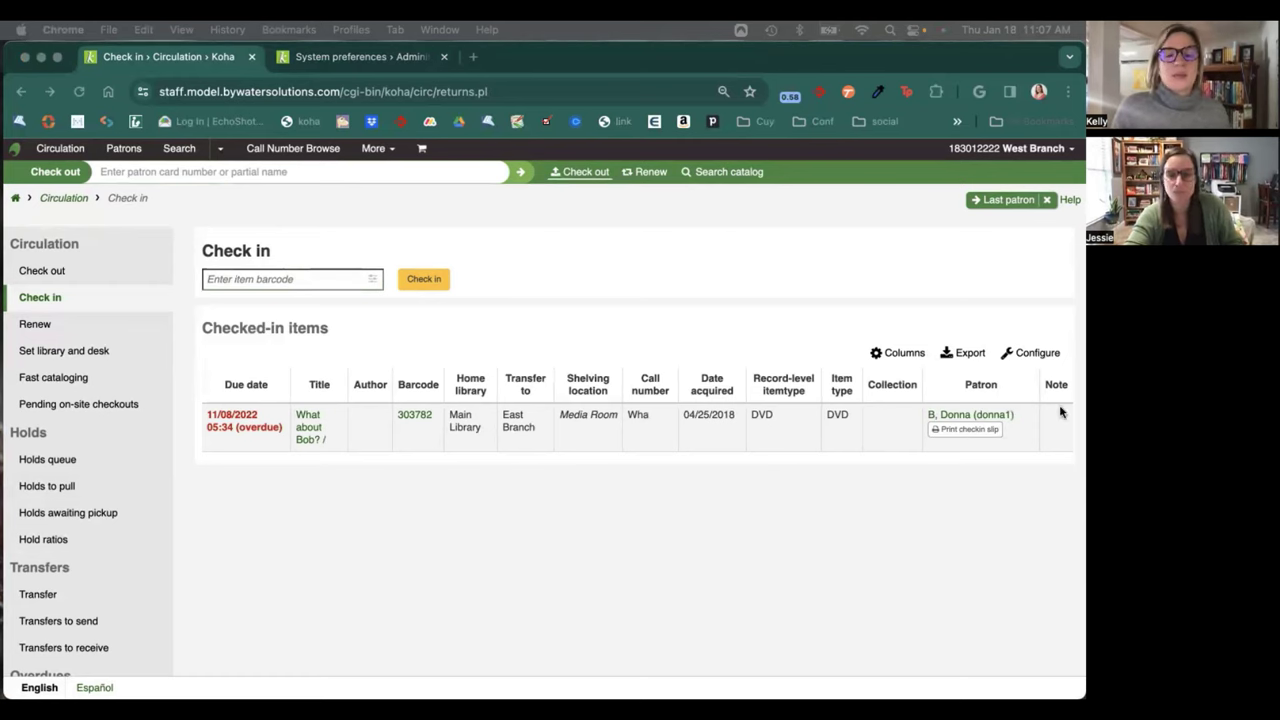
pyautogui.click(970, 432)
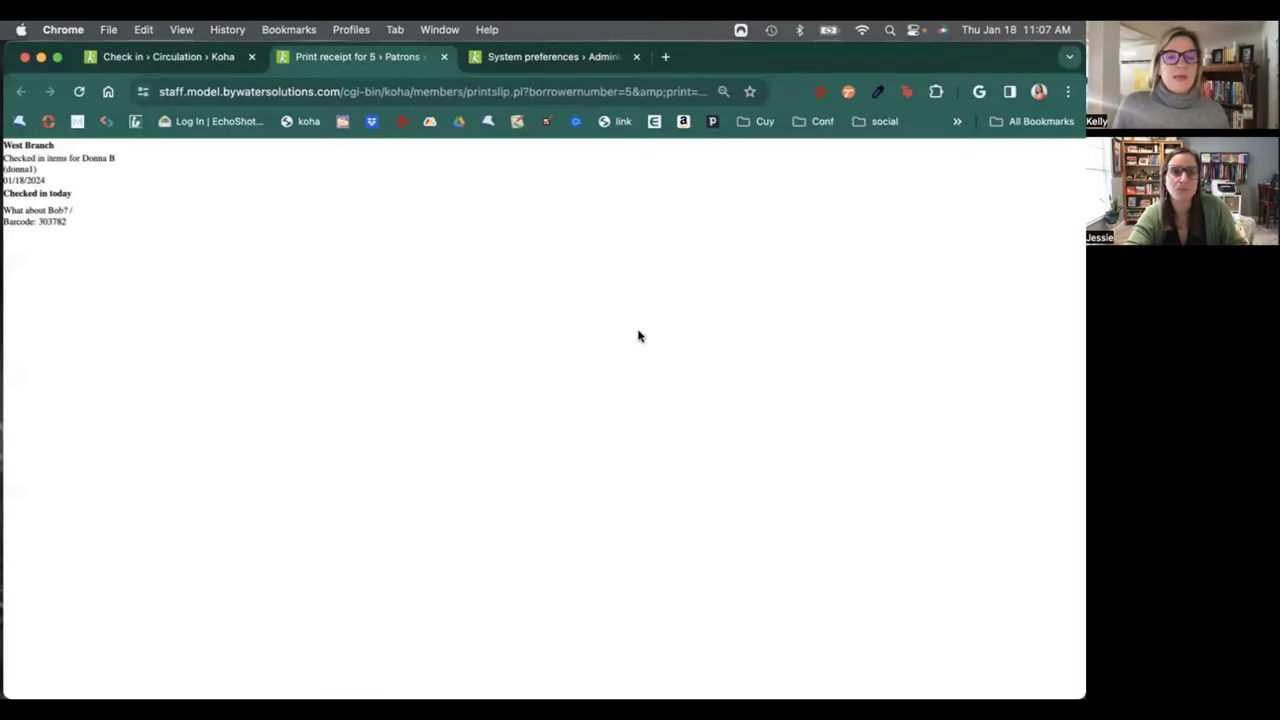
pyautogui.click(443, 57)
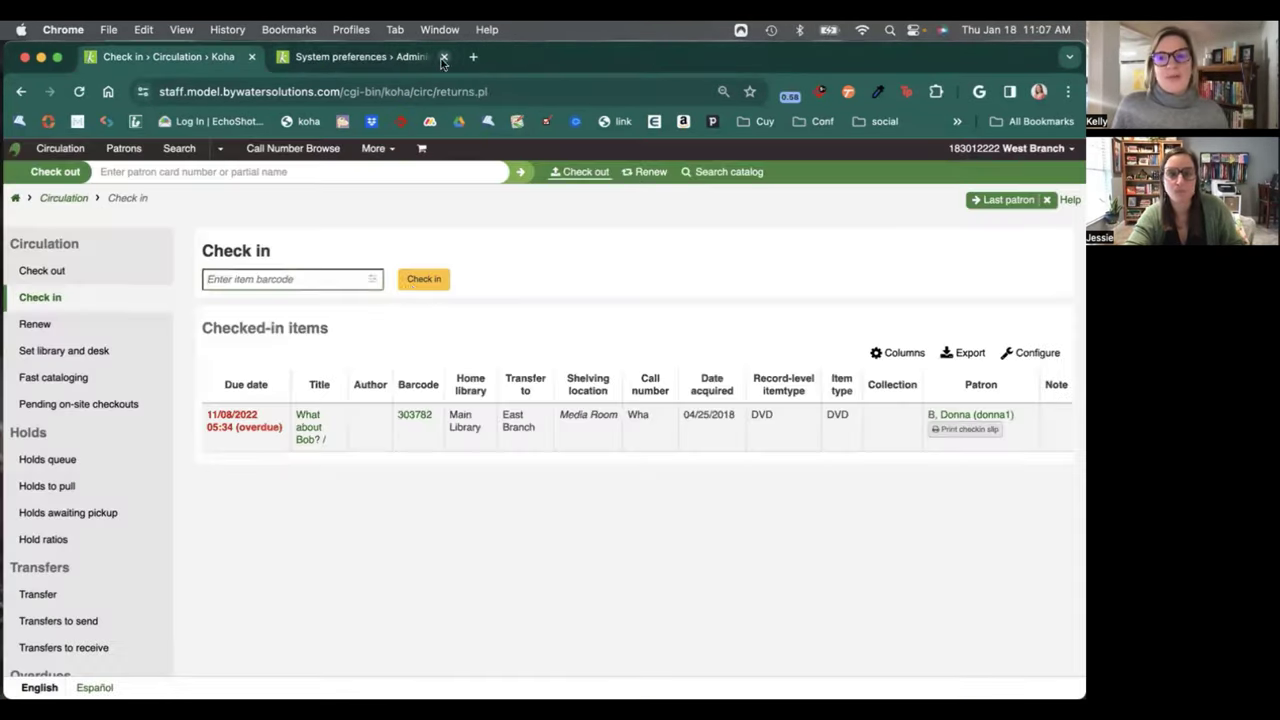
pyautogui.click(302, 280)
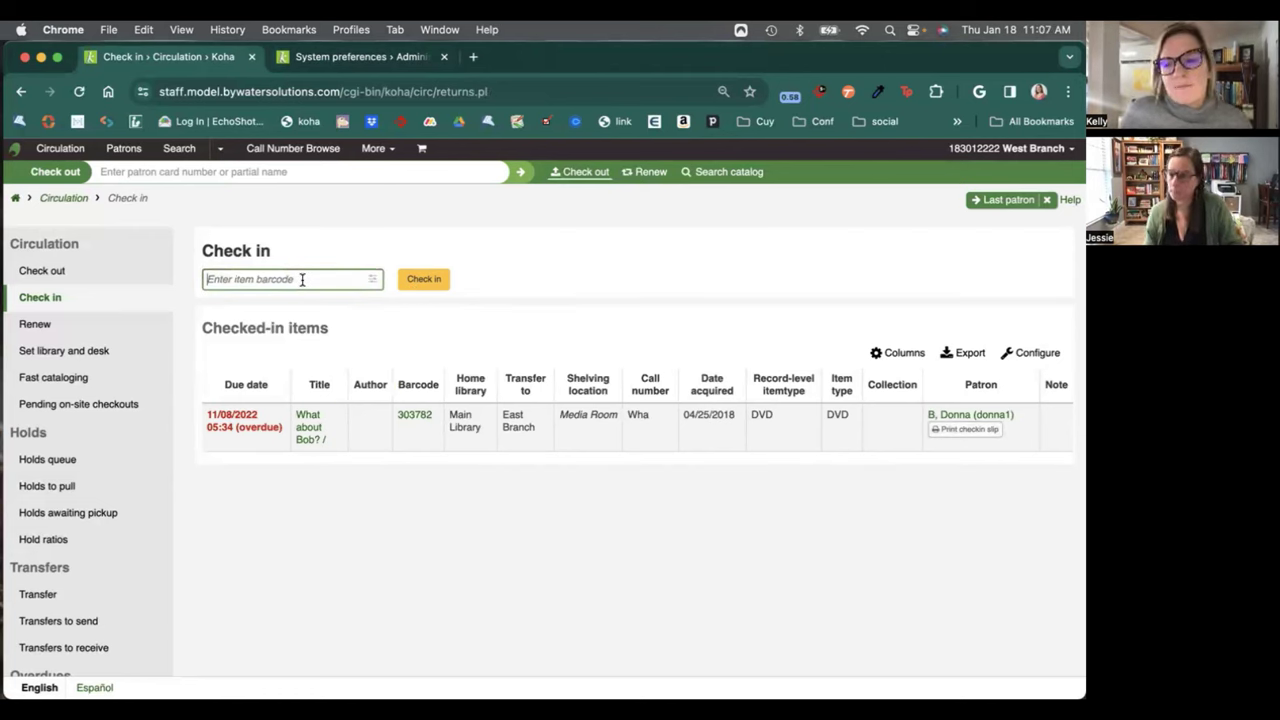
pyautogui.write('36440001481300')
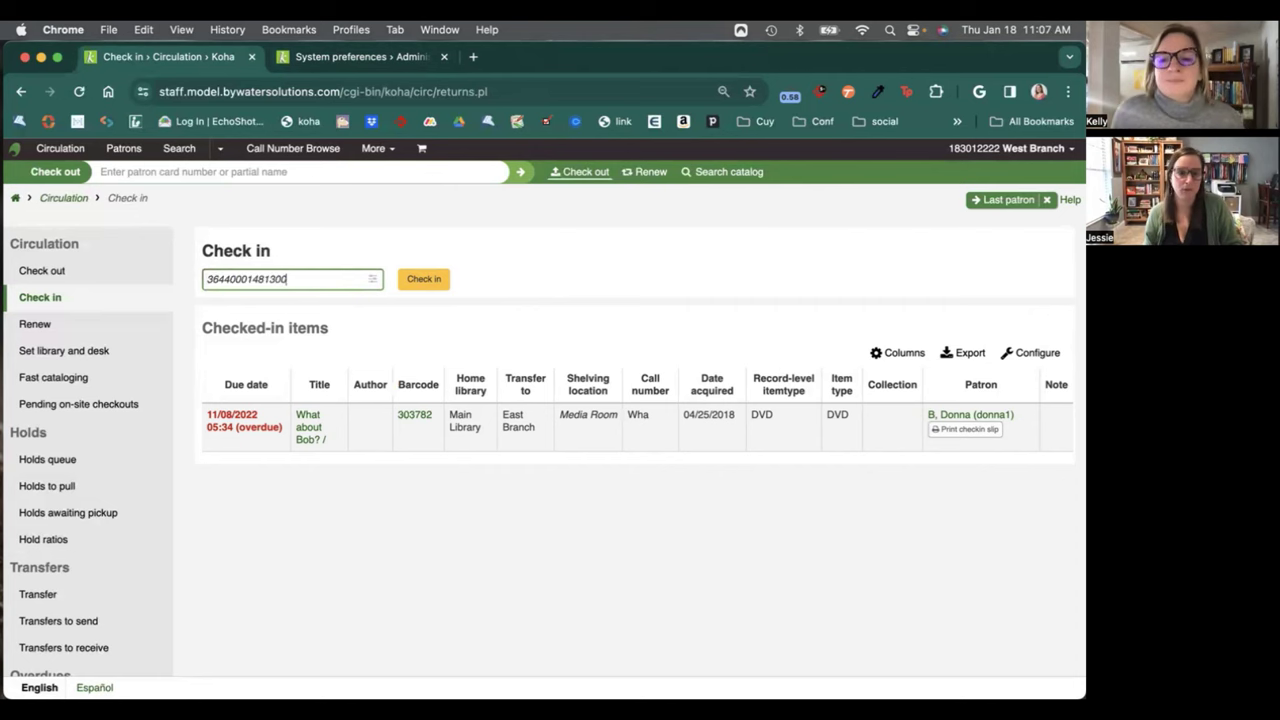
pyautogui.press('Return')
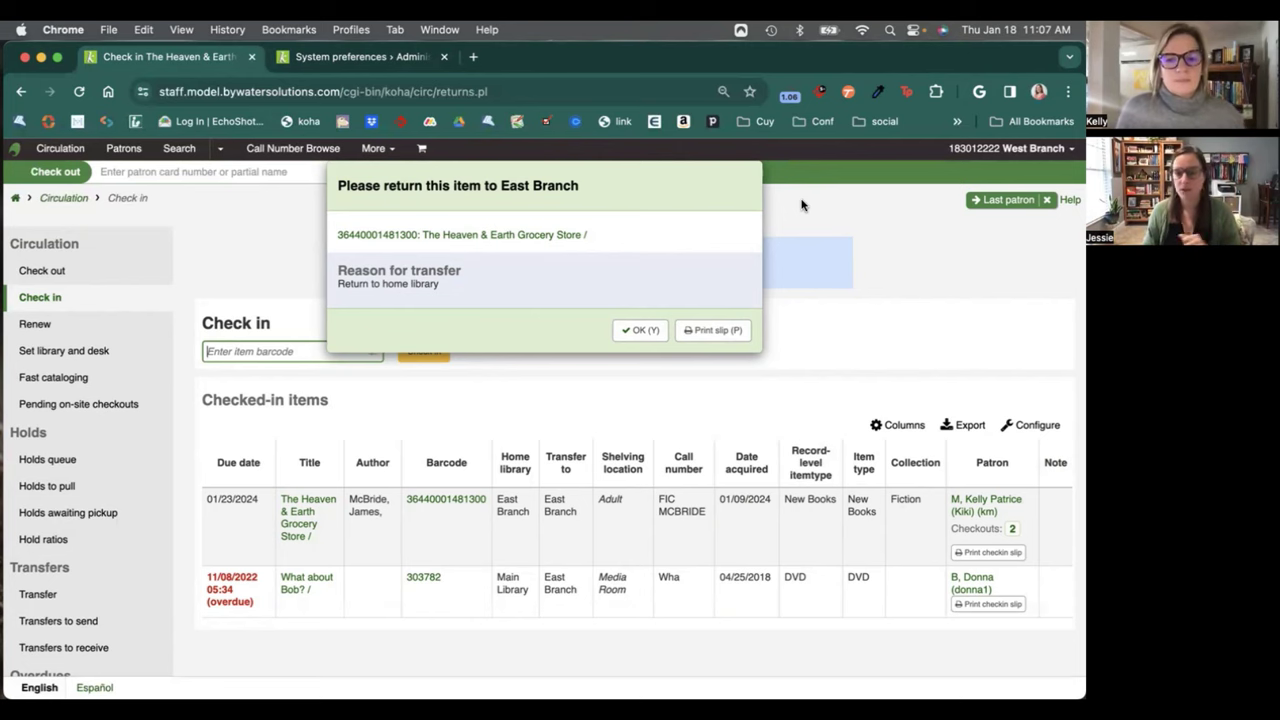
pyautogui.press('y')
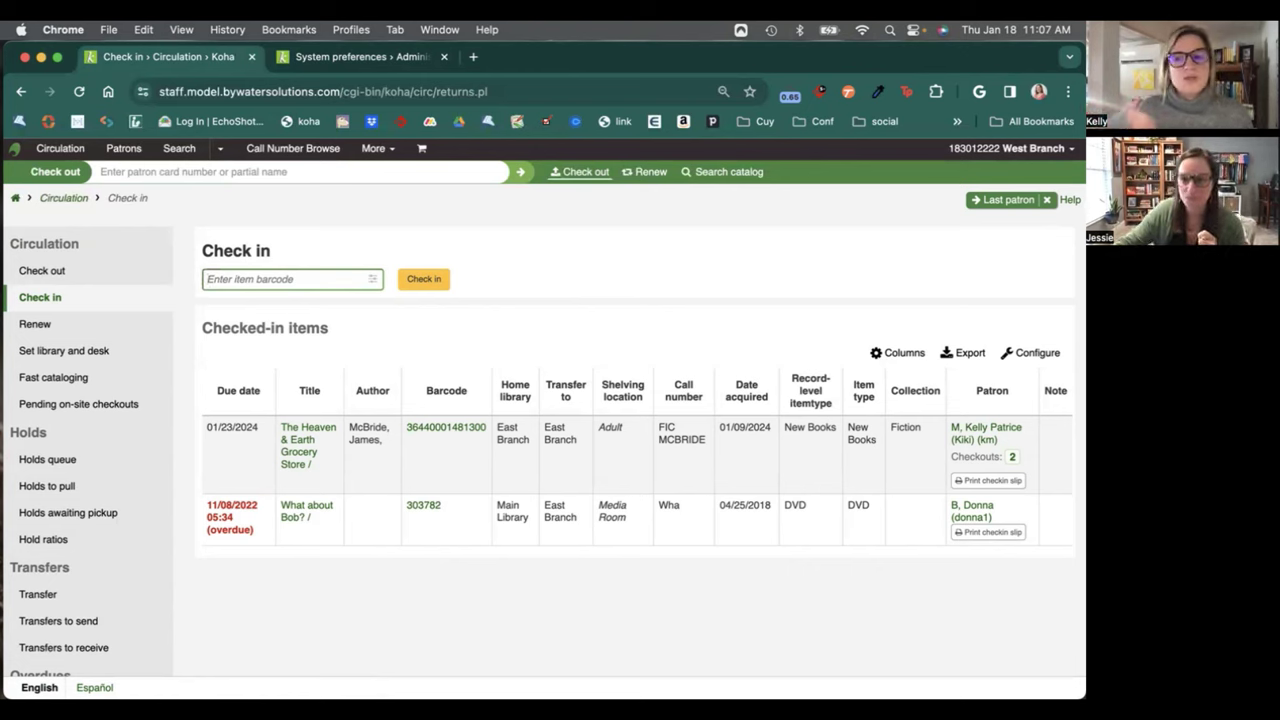
# View the borrower's 2 current checkouts, then go back to the Check in page
pyautogui.click(1013, 458)
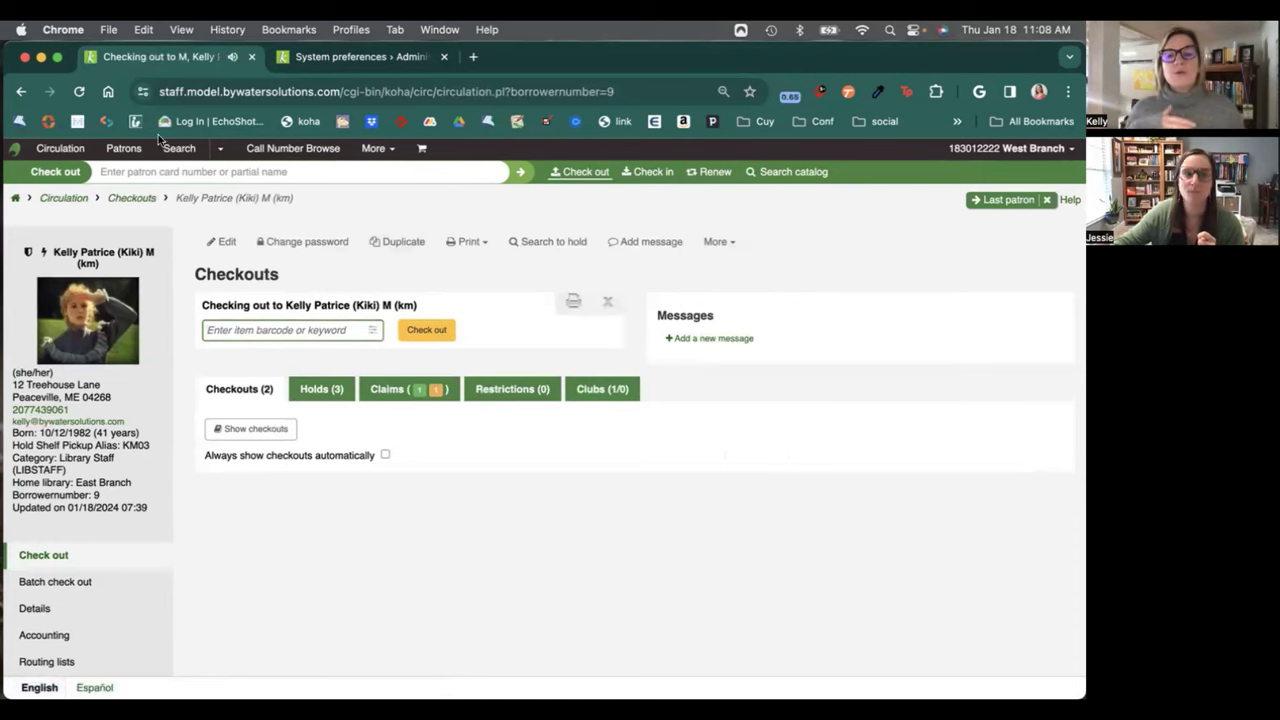
pyautogui.click(21, 92)
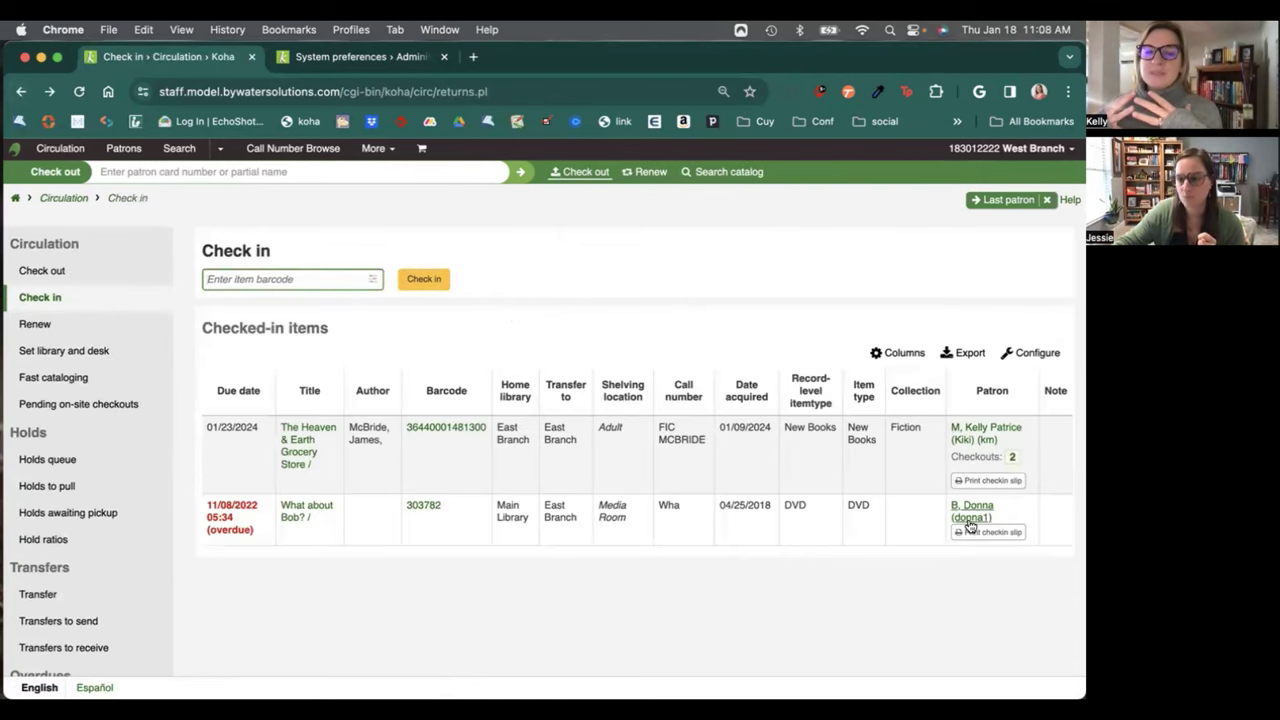